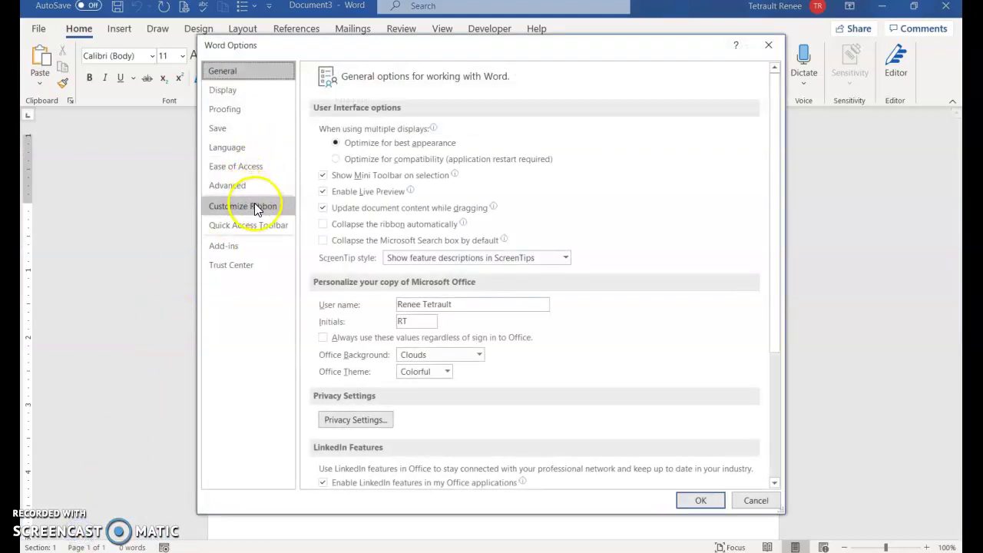
# Check in the ribbon customization options that the Developer tab is enabled, and accept the options.
pyautogui.click(254, 206)
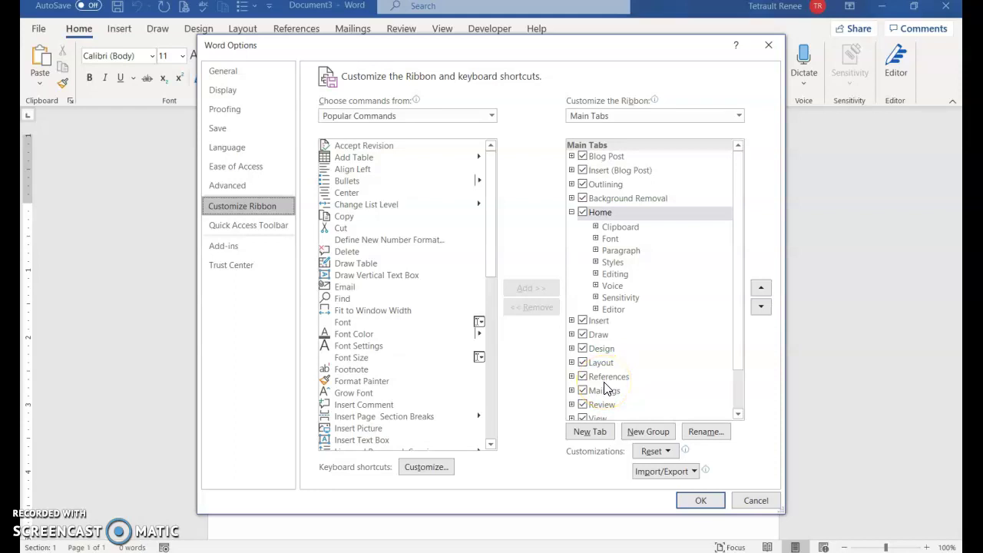
pyautogui.scroll(-1, 614, 399)
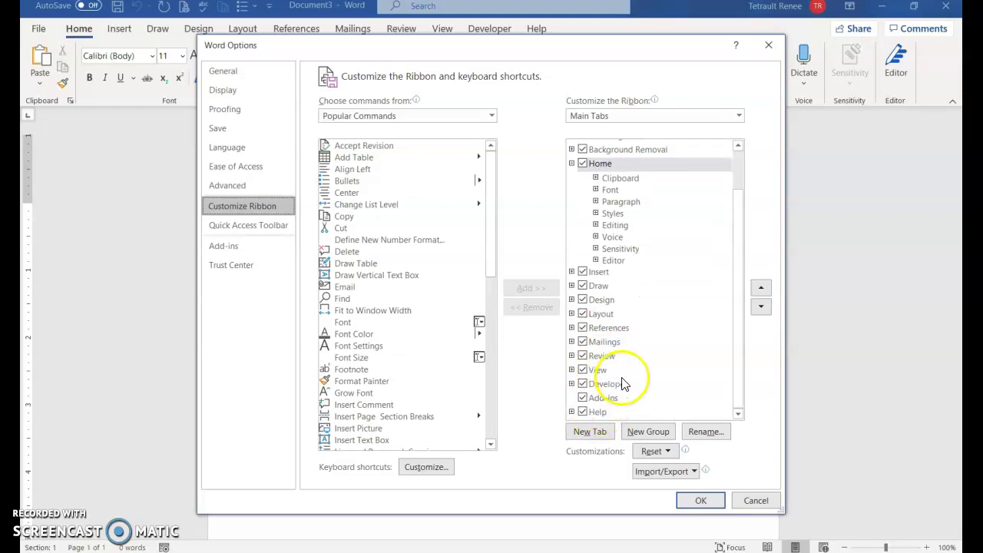
pyautogui.click(699, 499)
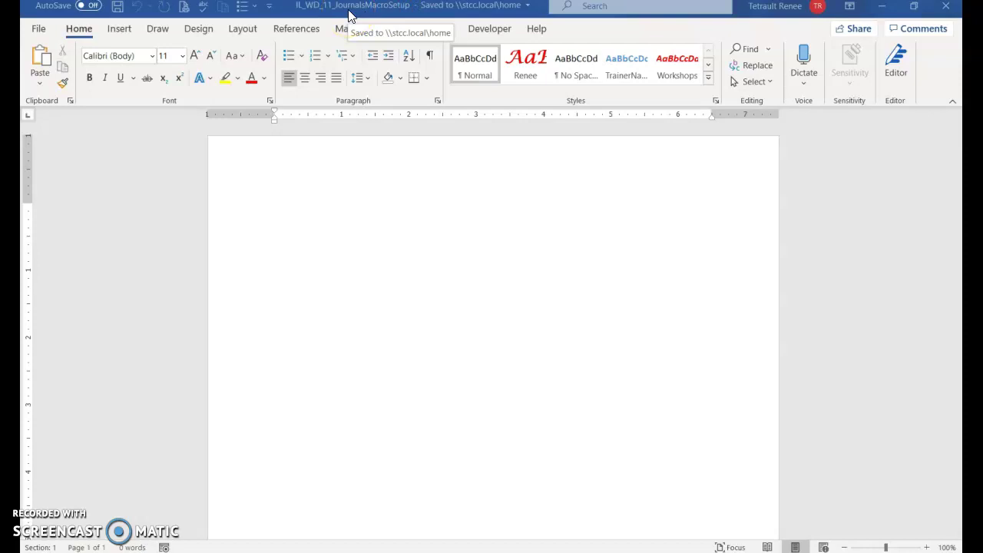
# Add three blank lines at the start of the IL_WD_11_JournalsMacroSetup document.
pyautogui.click(366, 191)
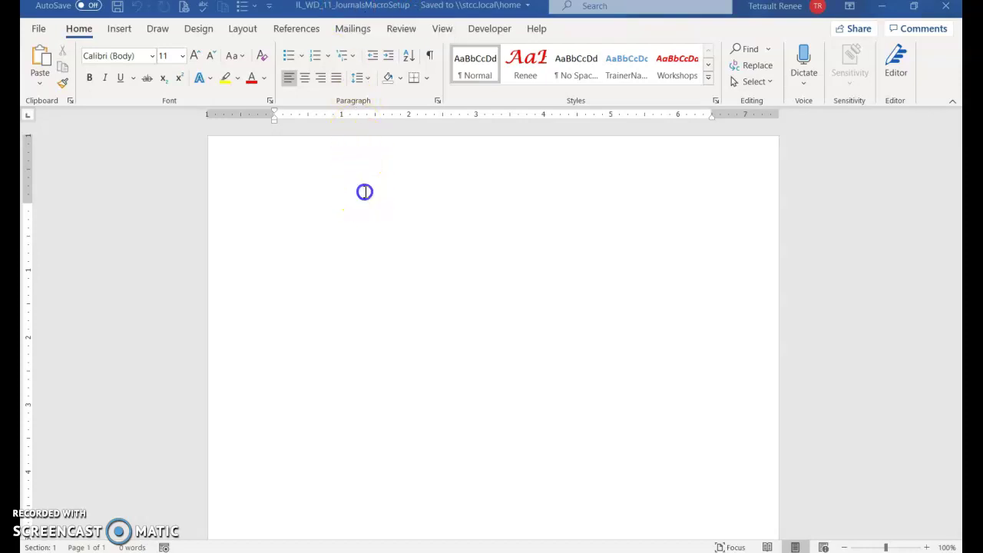
pyautogui.press('Return')
pyautogui.press('Return')
pyautogui.press('Return')
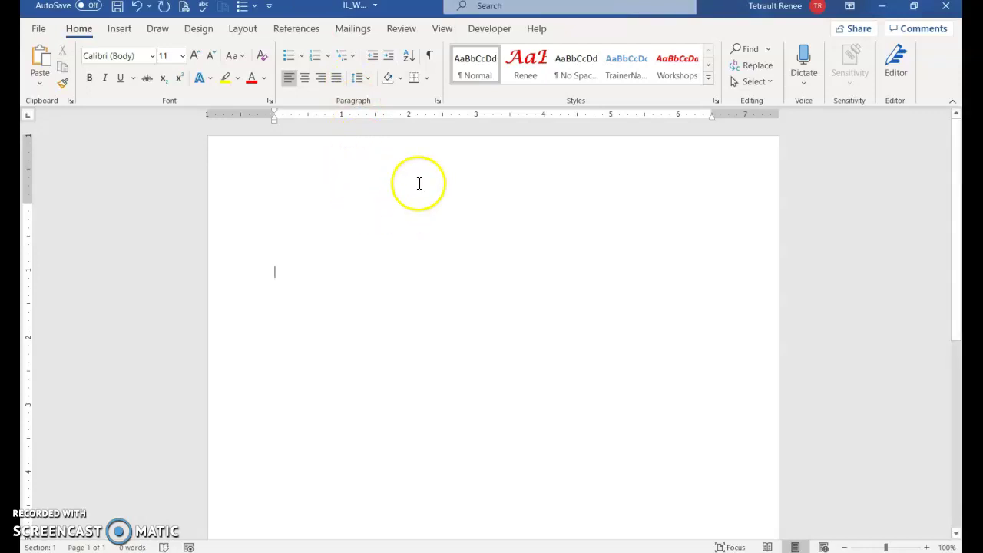
# Set up a new macro recording named FormatJournals.
pyautogui.click(490, 28)
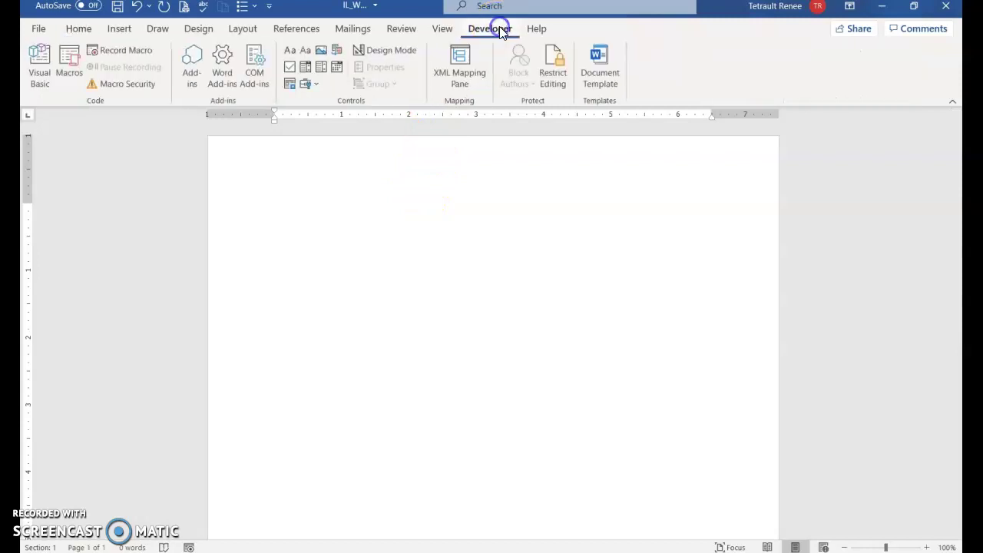
pyautogui.click(124, 53)
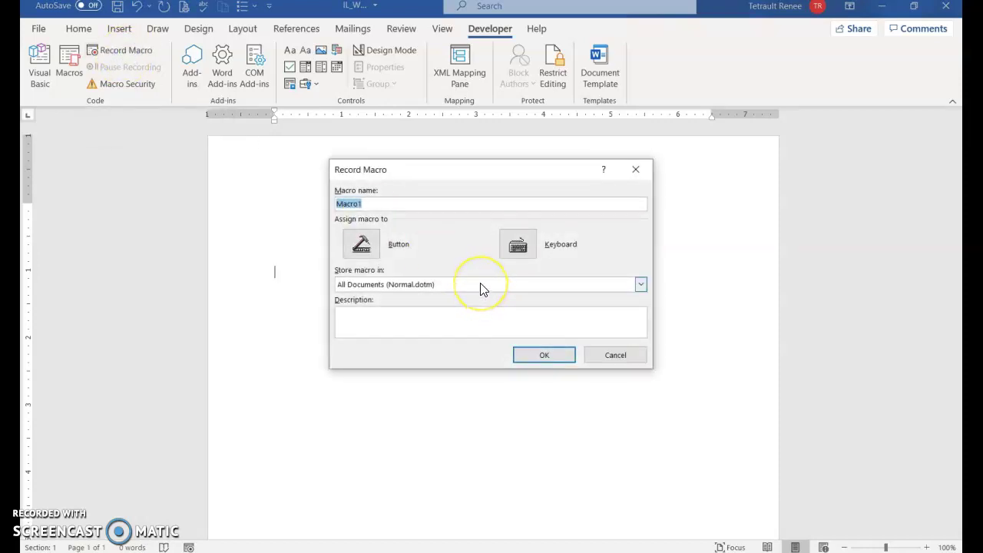
pyautogui.write('FormatJournals')
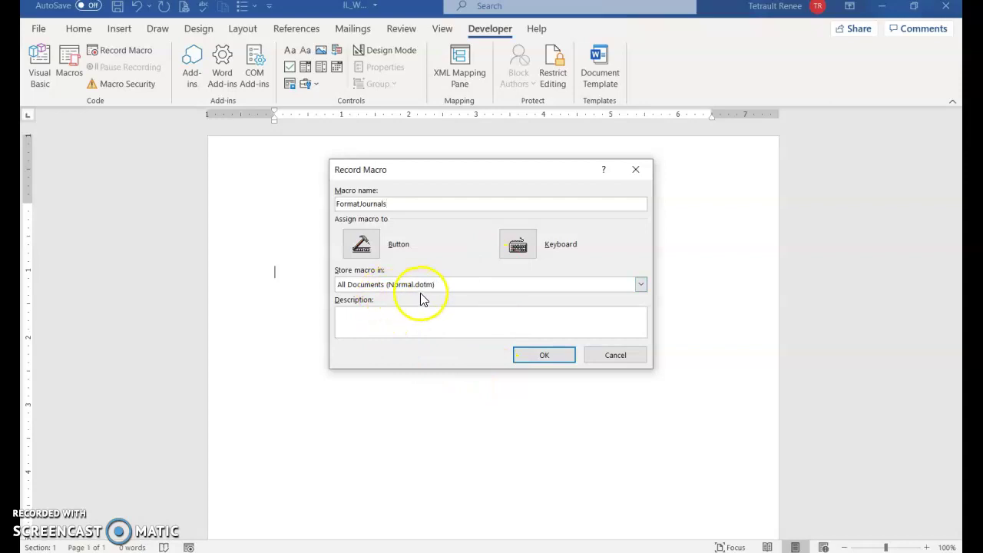
# Describe the macro as: select document, 1.5 line spacing, Arial 14 pt, insert fill-in text box, save and close; start recording, replacing the existing macro.
pyautogui.click(363, 323)
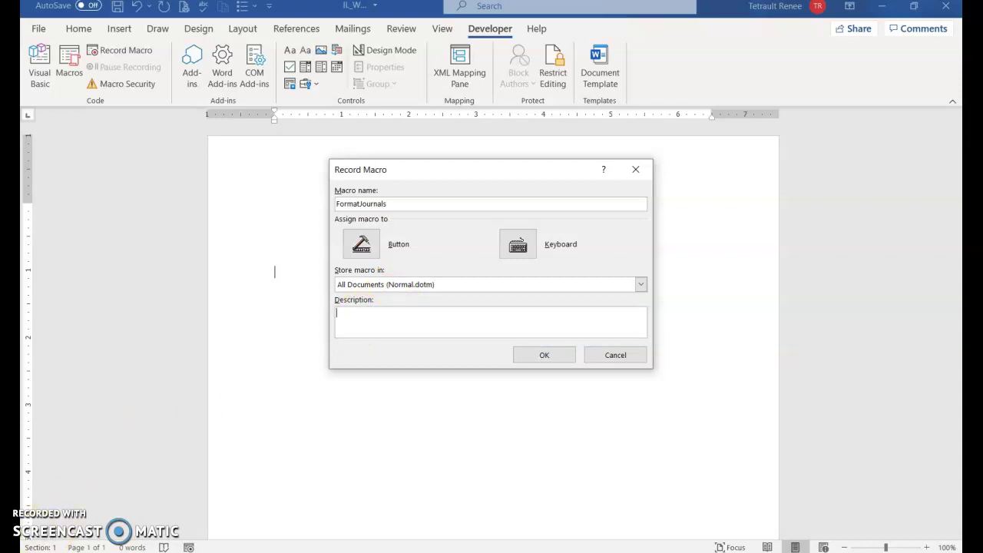
pyautogui.write('Select the document, change the line spacing to 1.5, format text with Arial and 14 pt, insert a fill-in text box, then save and close the document.')
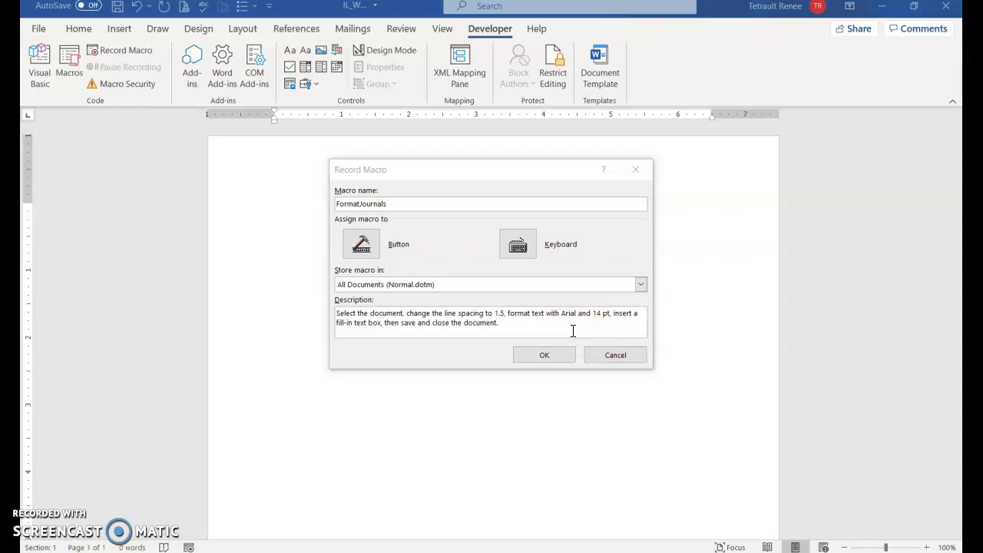
pyautogui.click(527, 355)
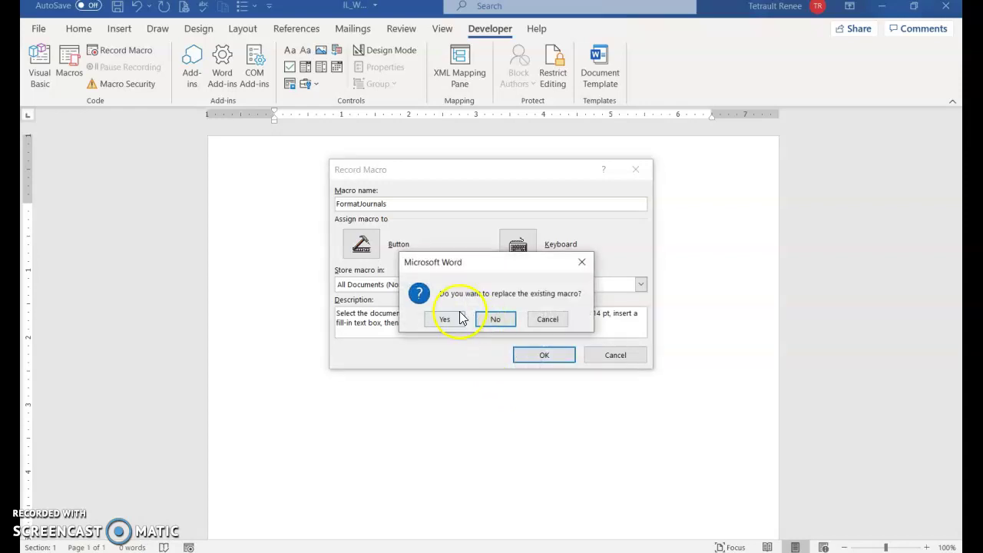
pyautogui.click(452, 320)
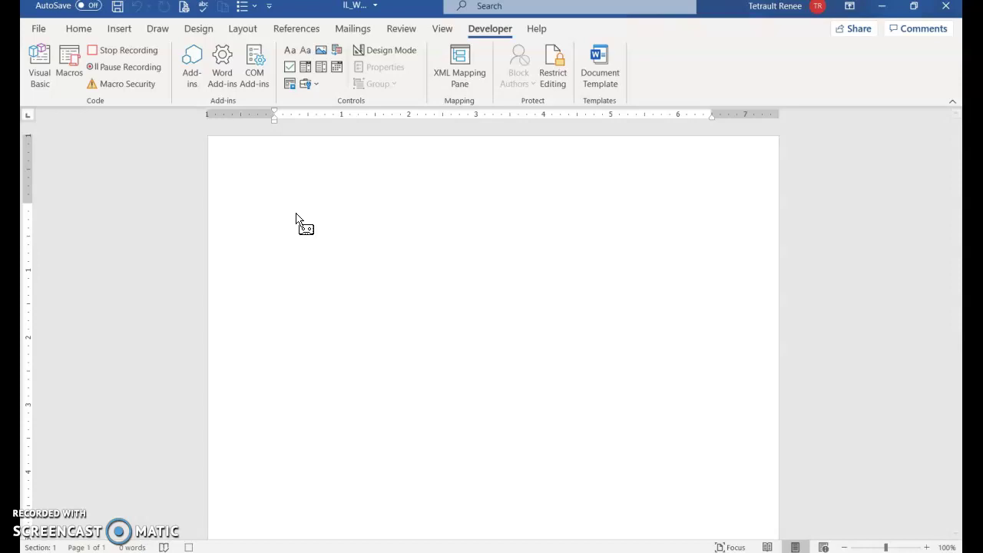
# Select the whole document and format it with 1.5 line spacing and Arial 14 pt text.
pyautogui.hotkey('ctrl', 'a')
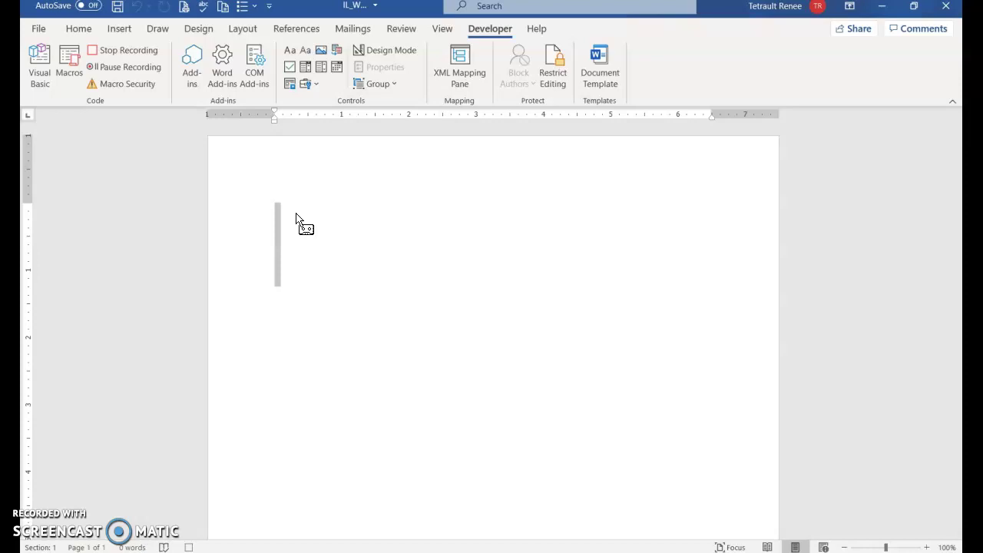
pyautogui.press('Return')
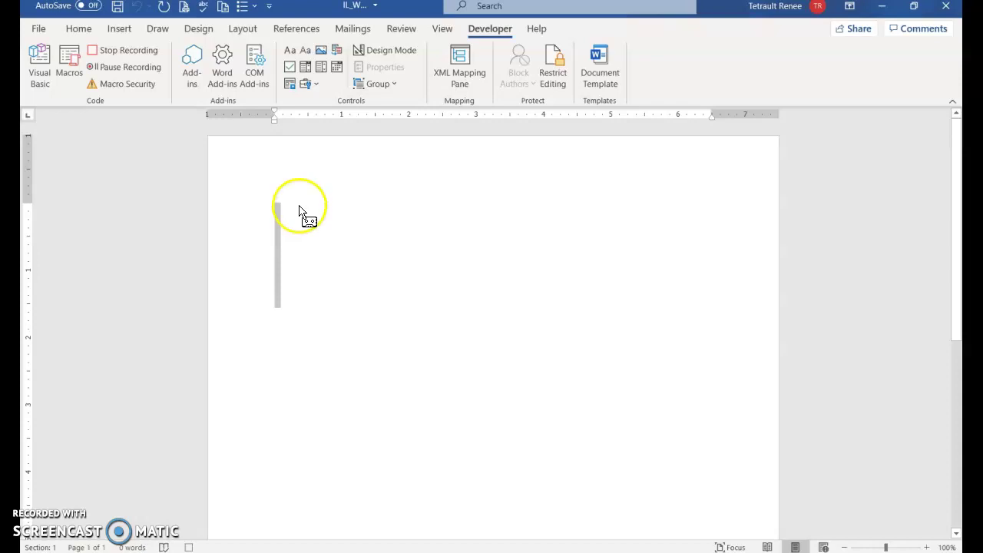
pyautogui.click(83, 31)
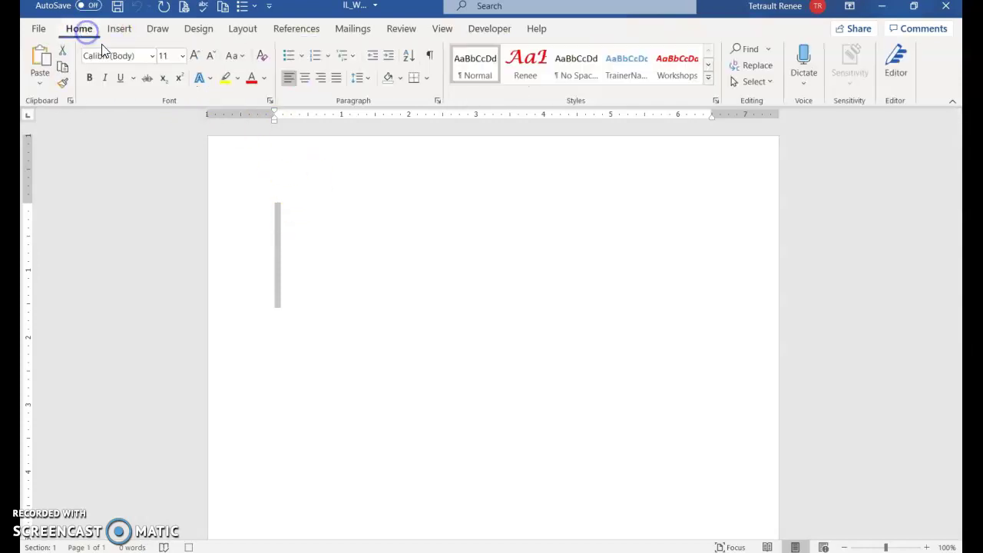
pyautogui.click(151, 56)
pyautogui.scroll(-4, 137, 453)
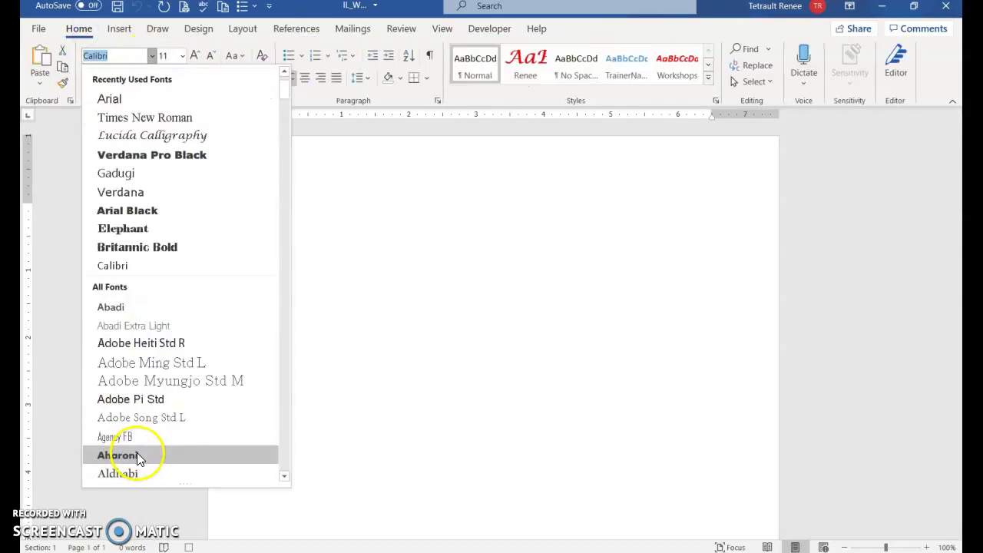
pyautogui.click(135, 415)
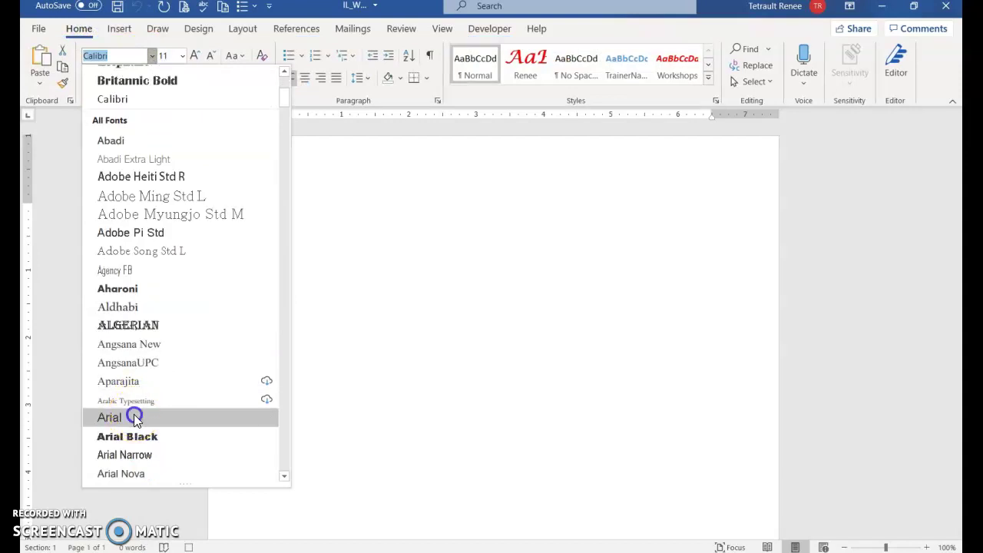
pyautogui.click(185, 59)
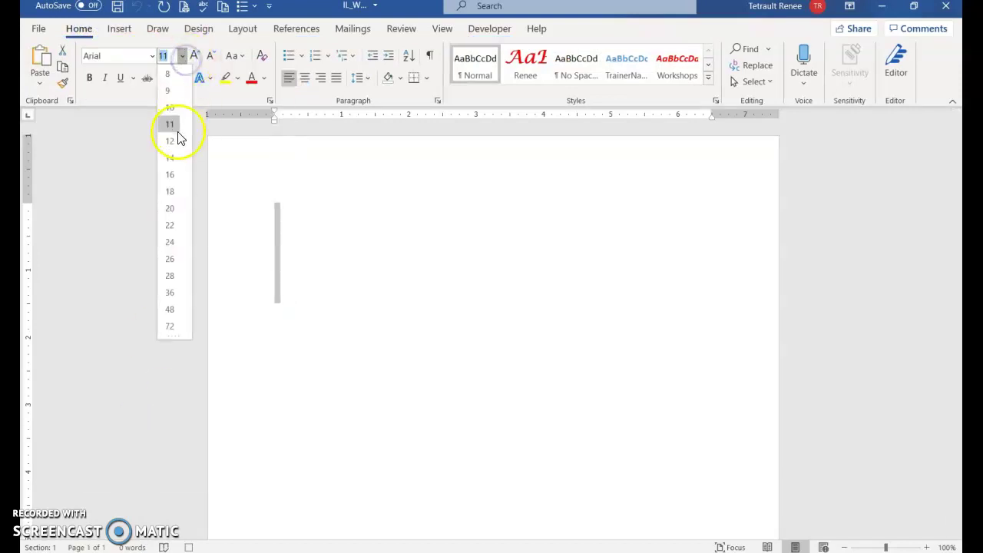
pyautogui.click(170, 157)
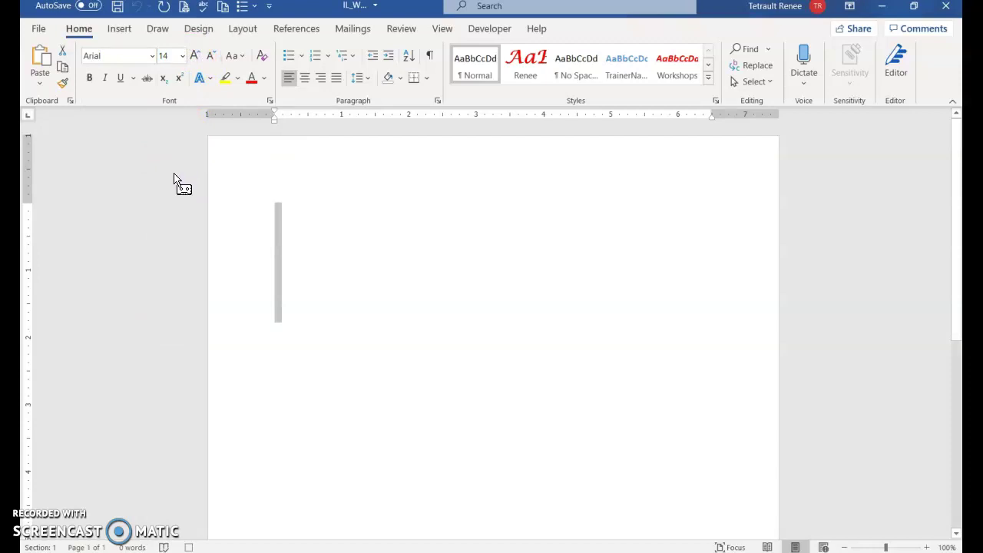
# Insert a Fill-in field at the start of the document and leave its response box empty.
pyautogui.press('Left')
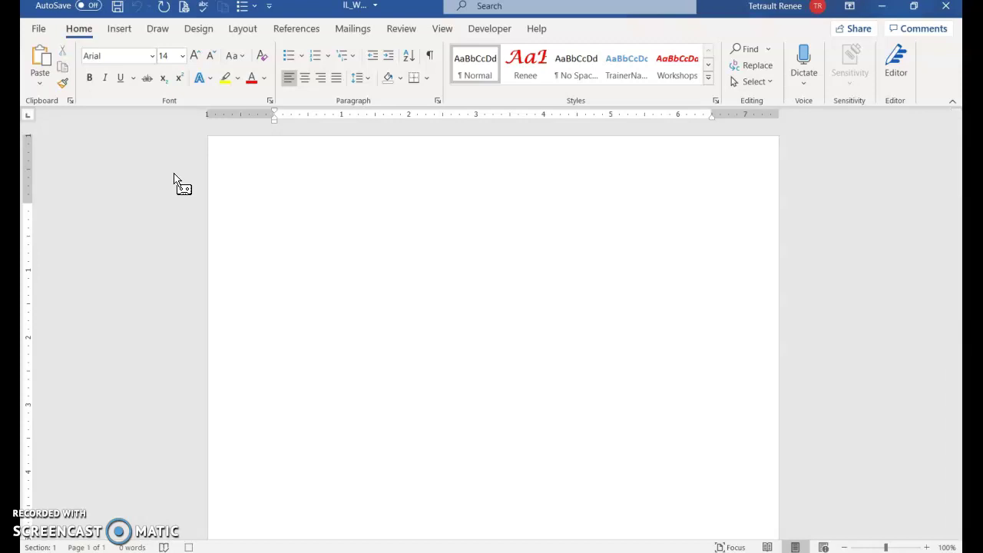
pyautogui.click(175, 178)
pyautogui.click(120, 31)
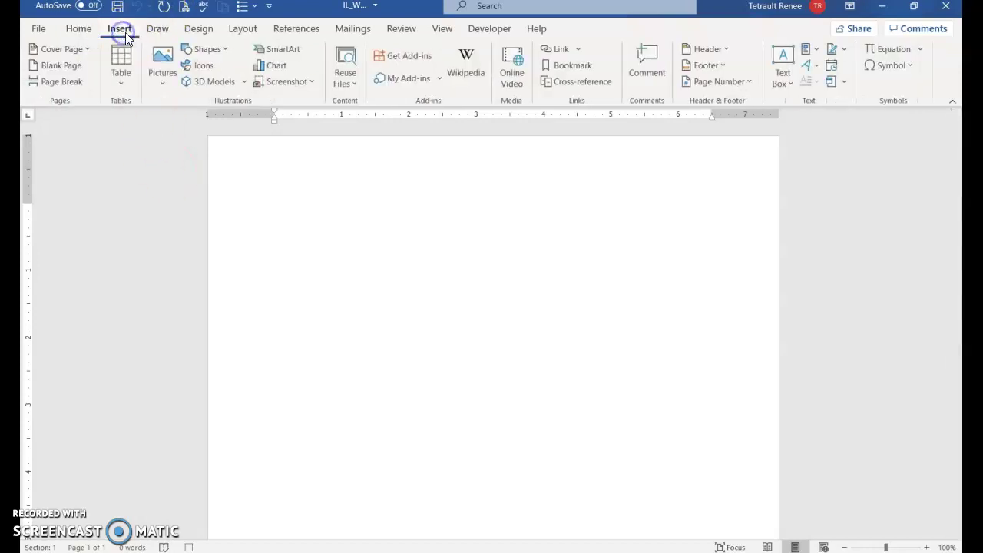
pyautogui.click(807, 51)
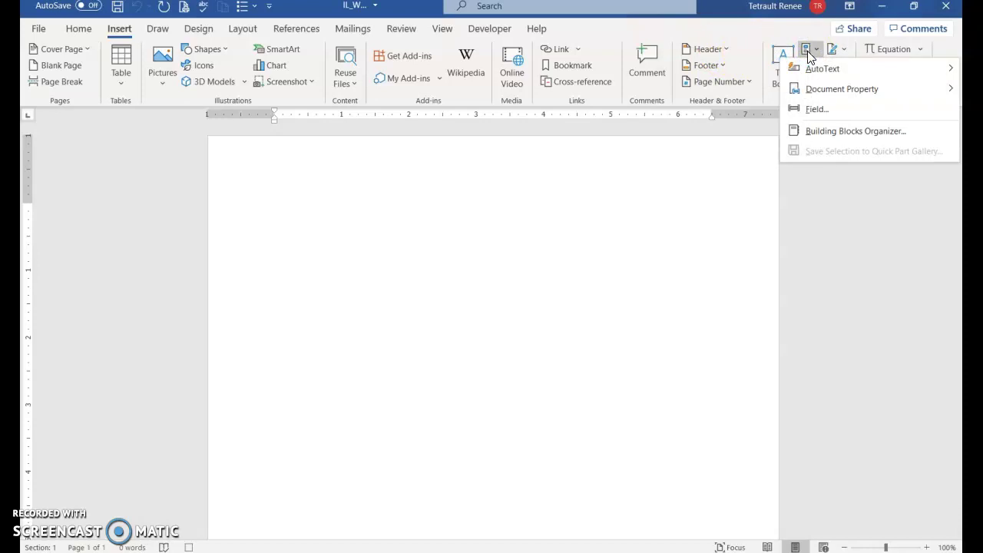
pyautogui.click(820, 111)
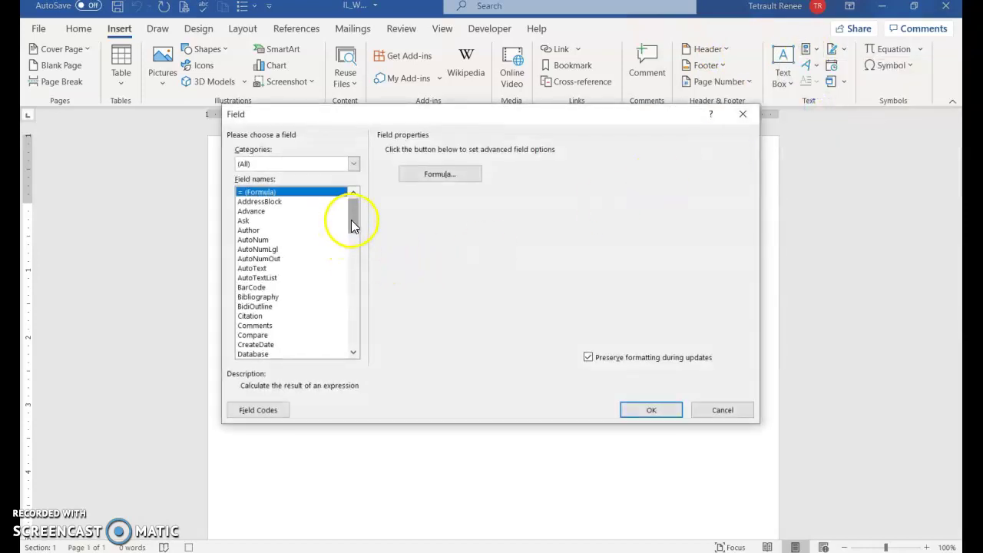
pyautogui.moveTo(351, 220); pyautogui.dragTo(354, 250)
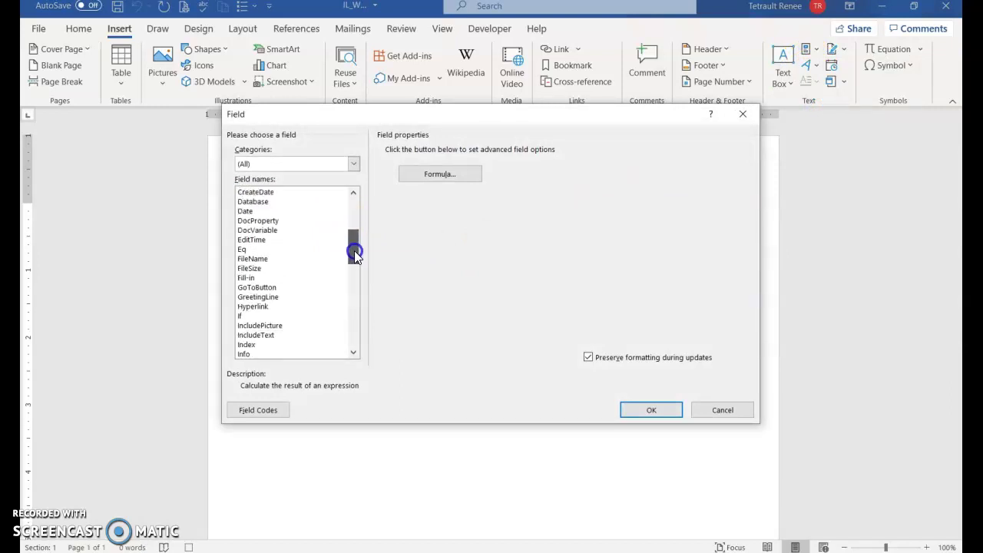
pyautogui.click(255, 278)
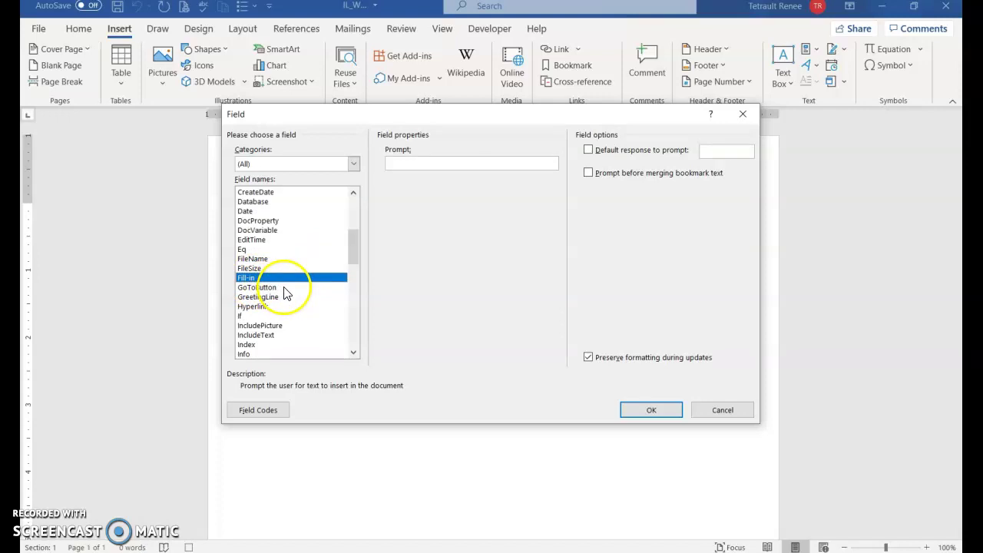
pyautogui.click(643, 412)
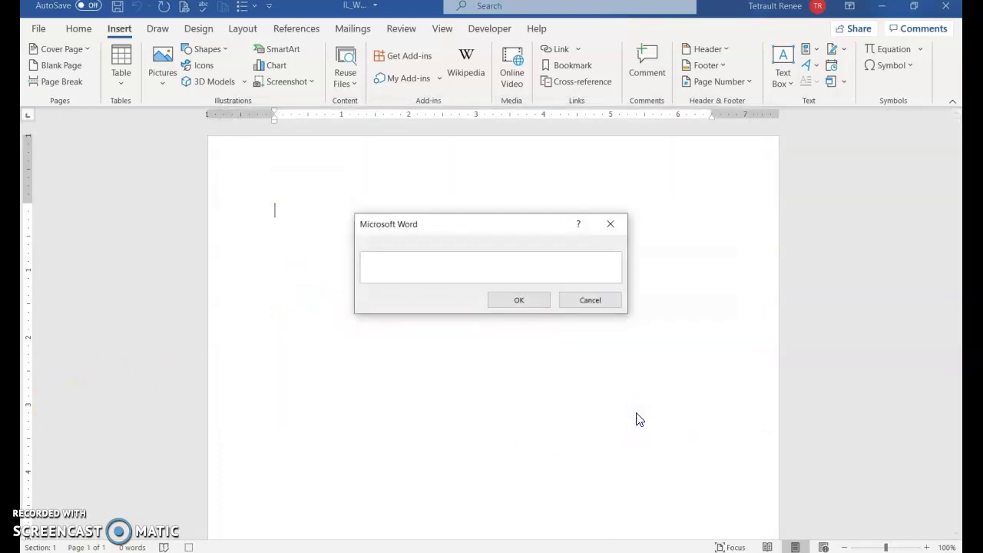
pyautogui.click(504, 301)
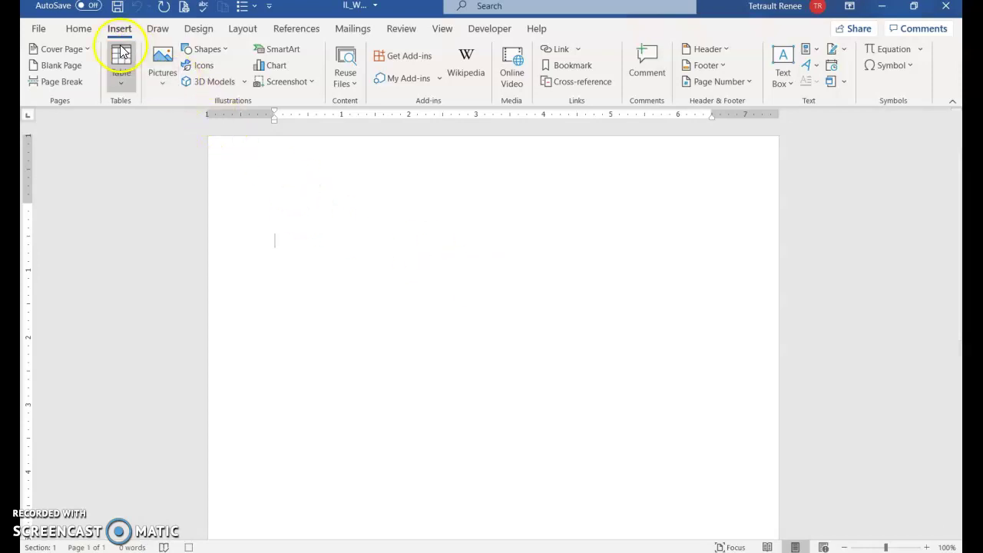
# Save and close the document, and stop recording the macro.
pyautogui.click(120, 8)
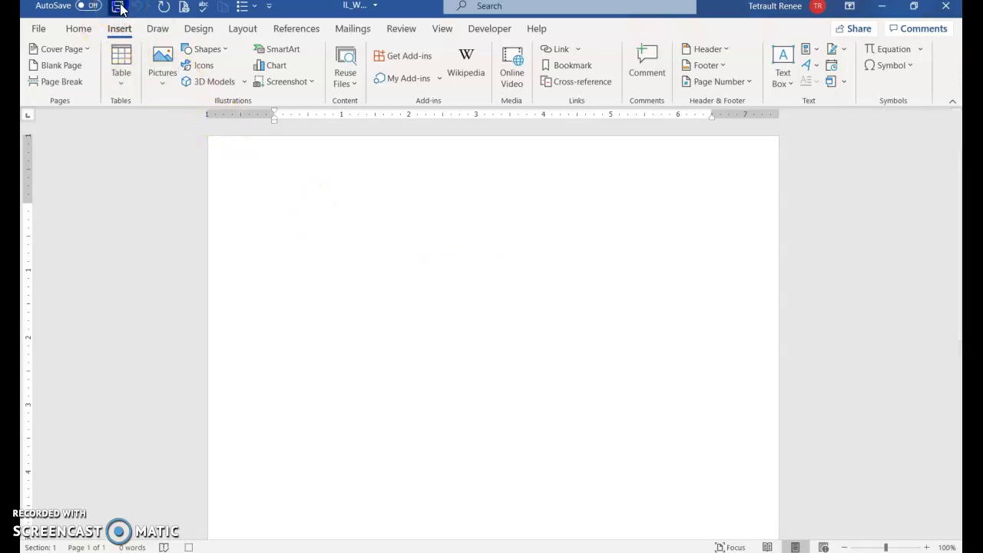
pyautogui.click(36, 29)
pyautogui.click(63, 367)
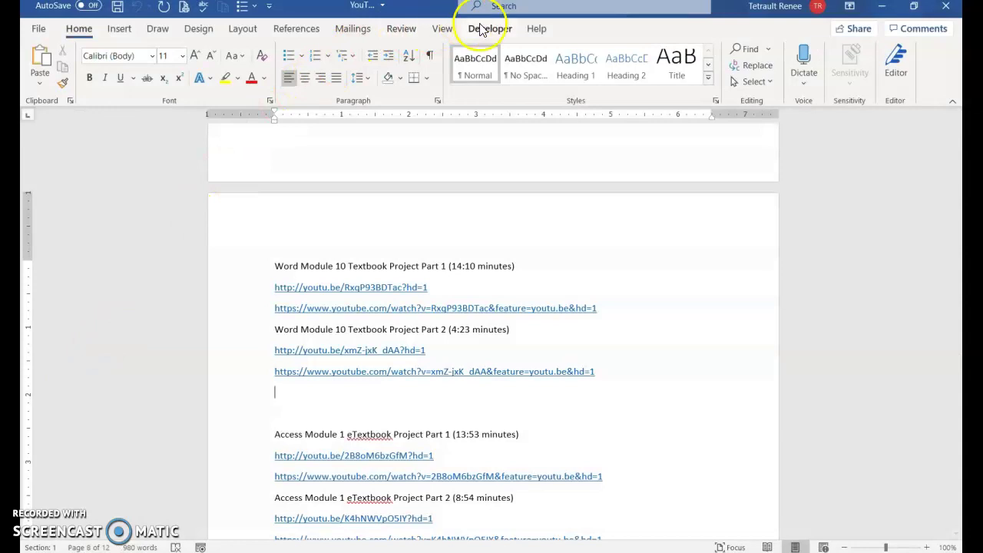
pyautogui.click(481, 29)
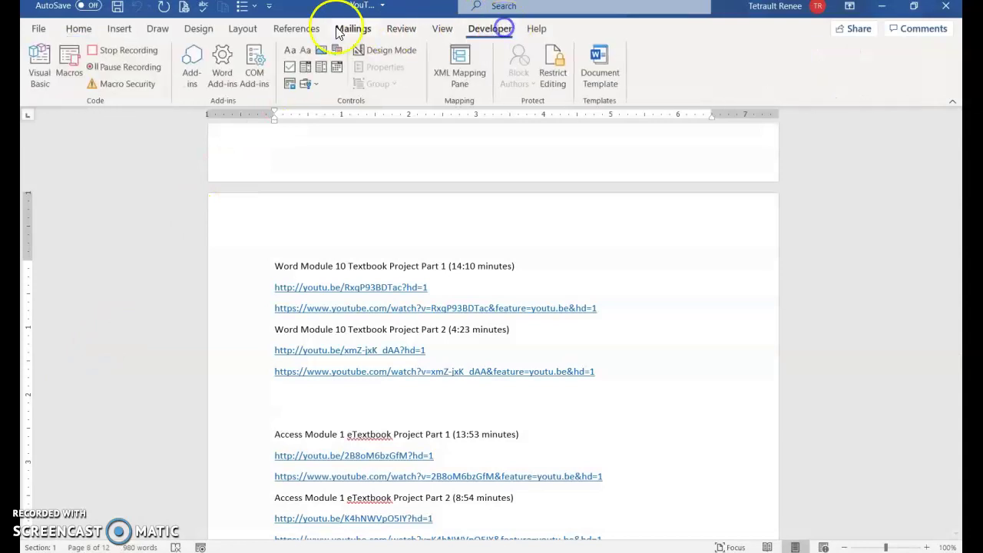
pyautogui.click(104, 52)
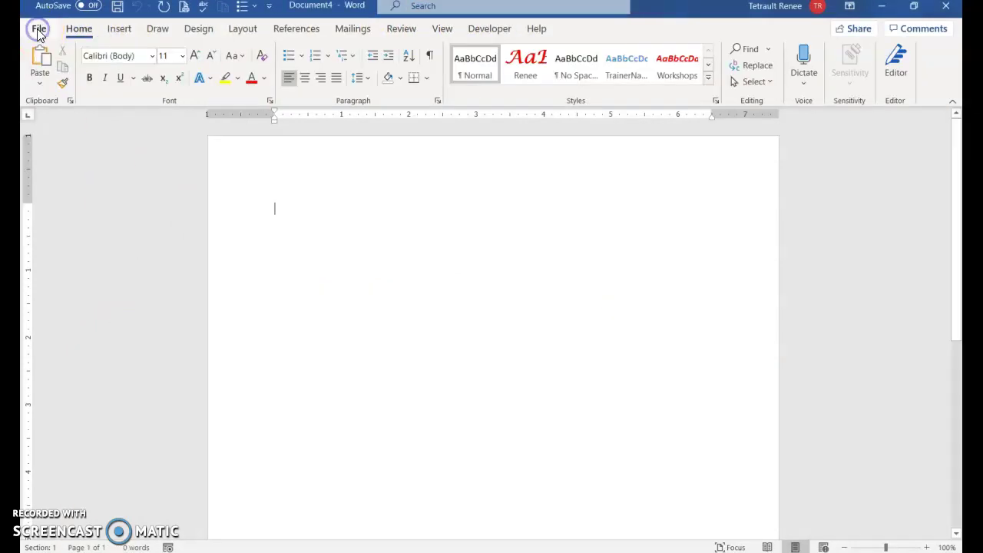
# Reopen the recent document IL_WD_11_JournalsMacroSetup and enter the student's name at its start.
pyautogui.click(37, 31)
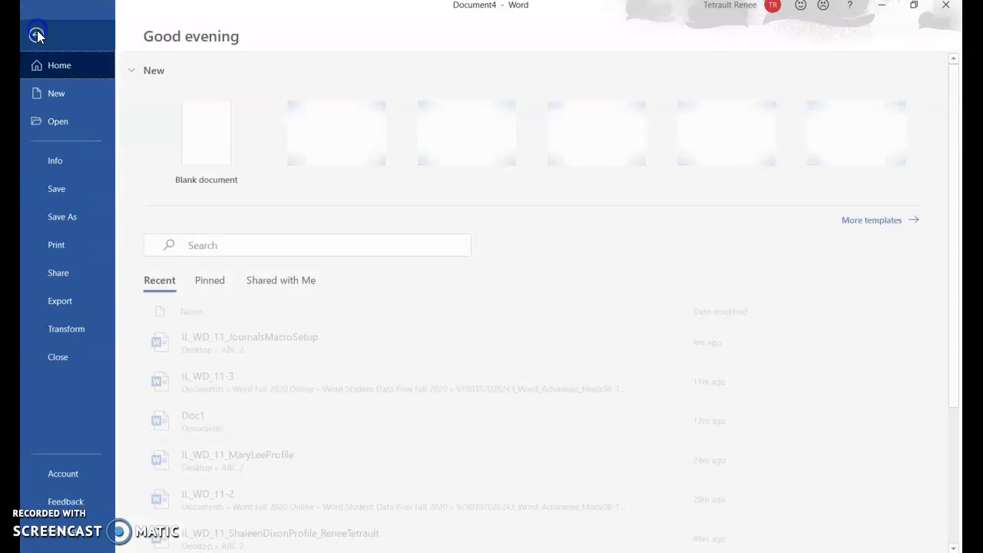
pyautogui.click(68, 126)
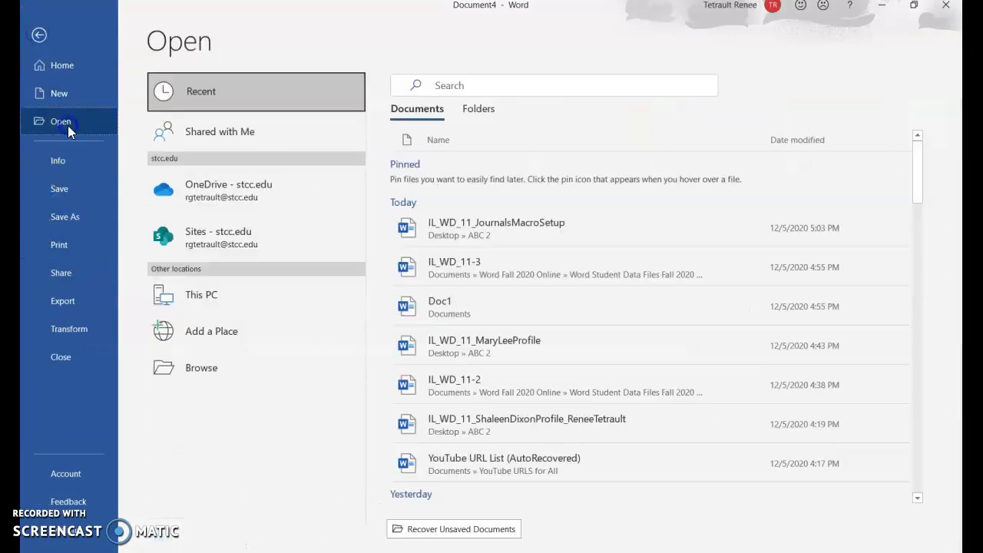
pyautogui.click(499, 236)
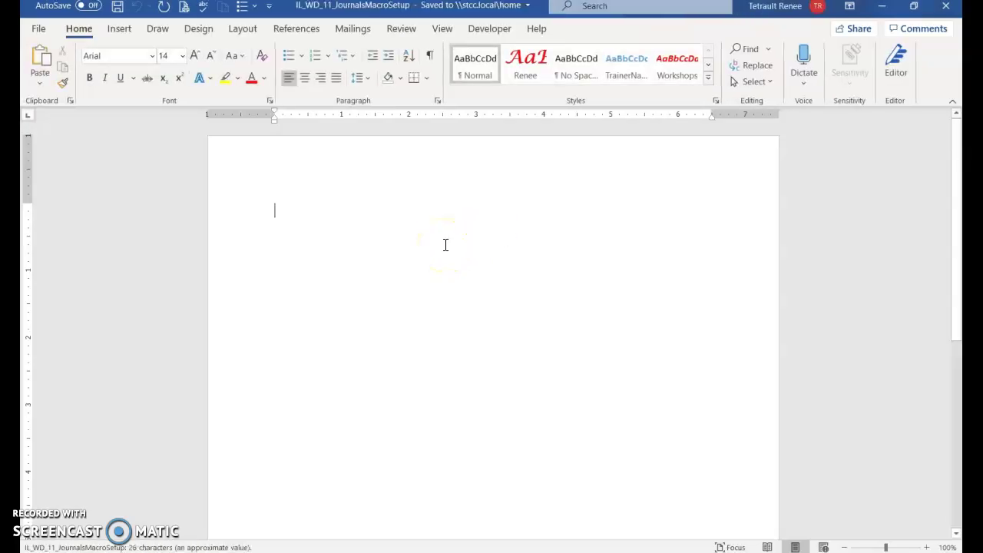
pyautogui.write('Re')
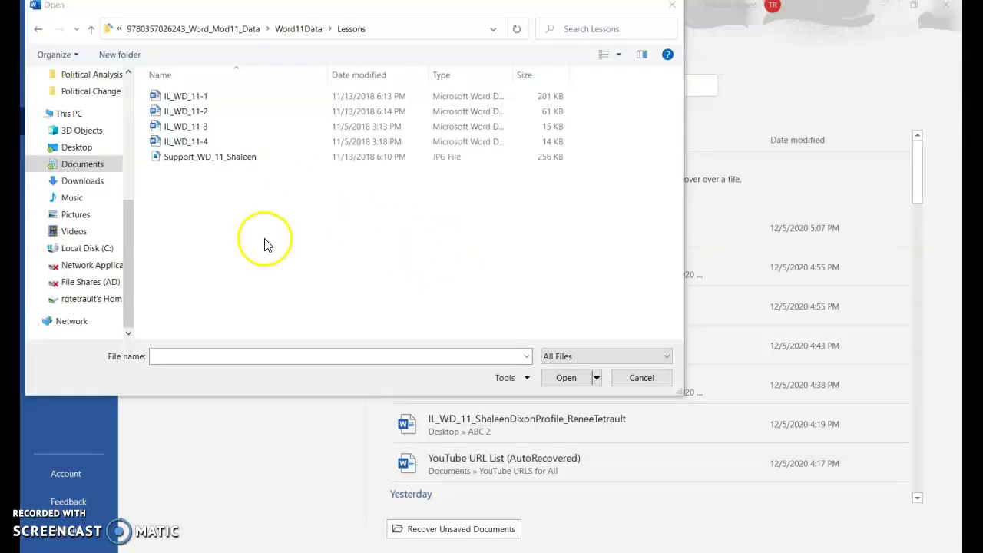
# Open the IL_WD_11-3 data file and check the line spacing of its first paragraph.
pyautogui.doubleClick(187, 126)
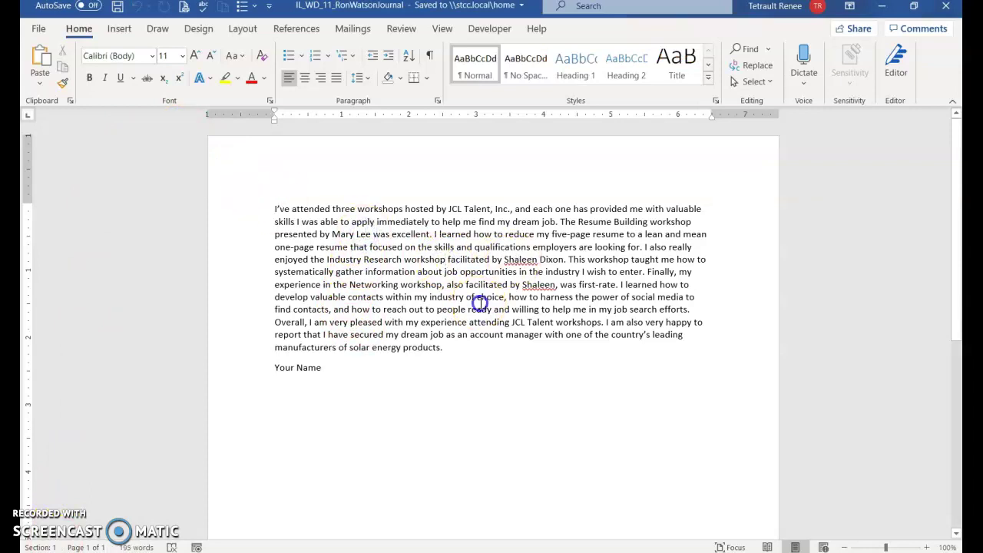
pyautogui.click(436, 102)
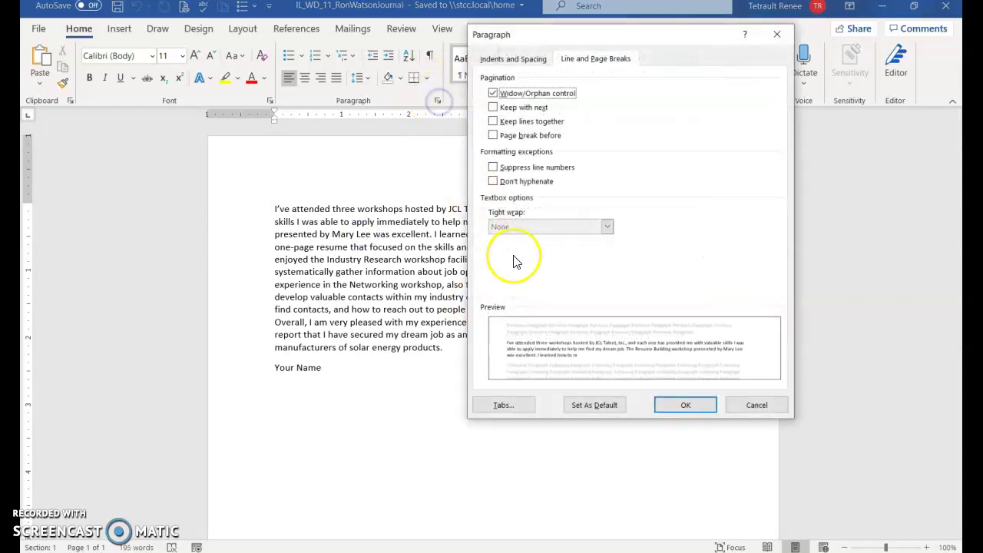
pyautogui.click(497, 61)
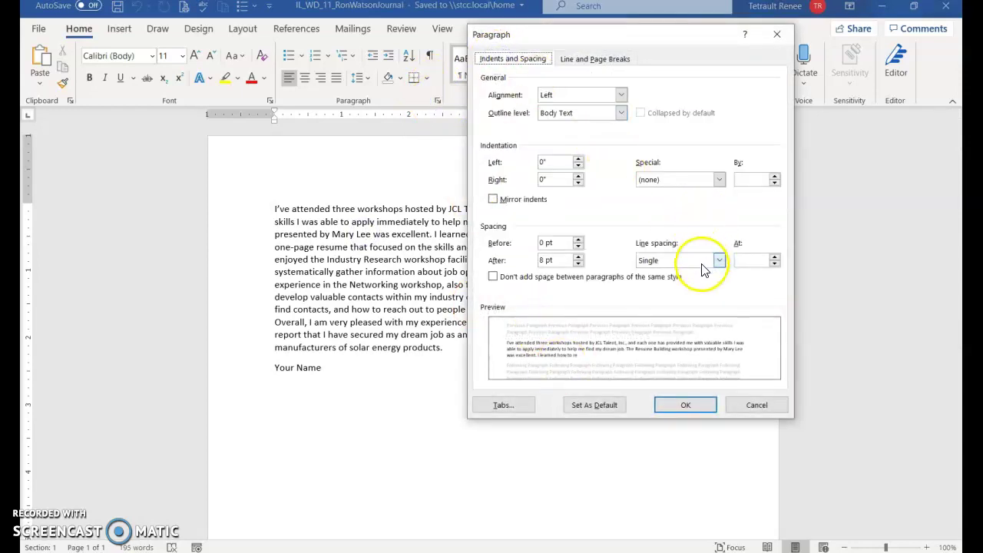
pyautogui.click(691, 406)
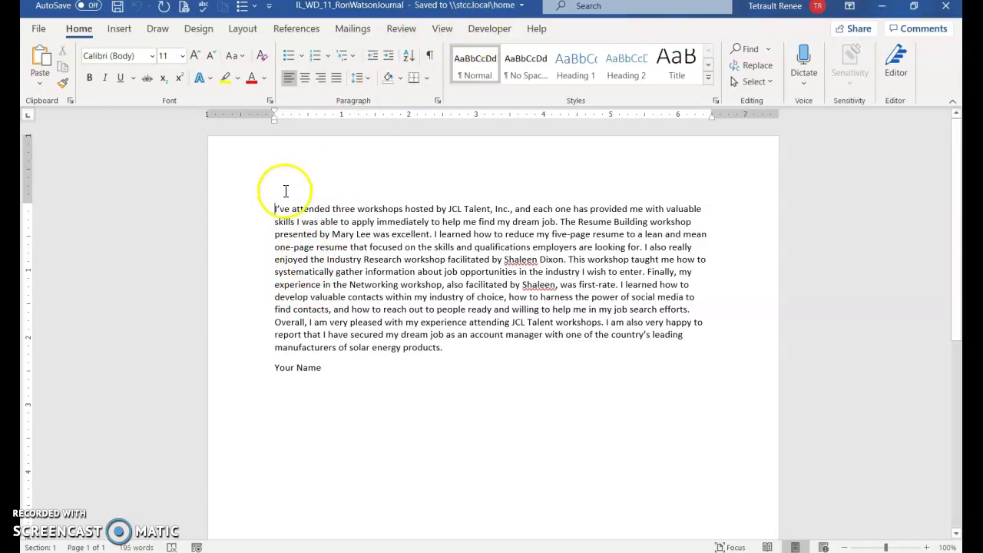
# Run the FormatJournals macro and enter a journal title with the author's name in the fill-in box.
pyautogui.click(488, 29)
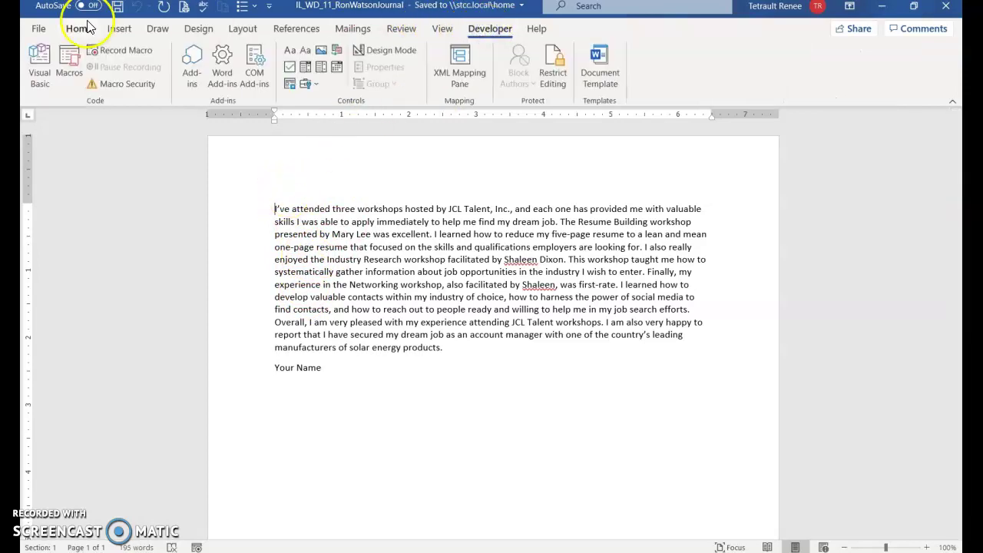
pyautogui.click(70, 66)
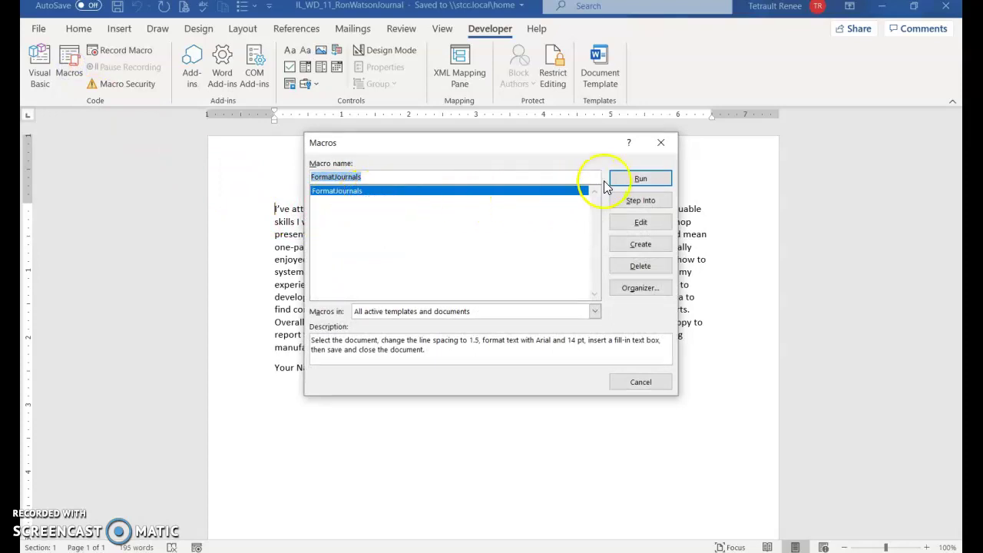
pyautogui.click(638, 178)
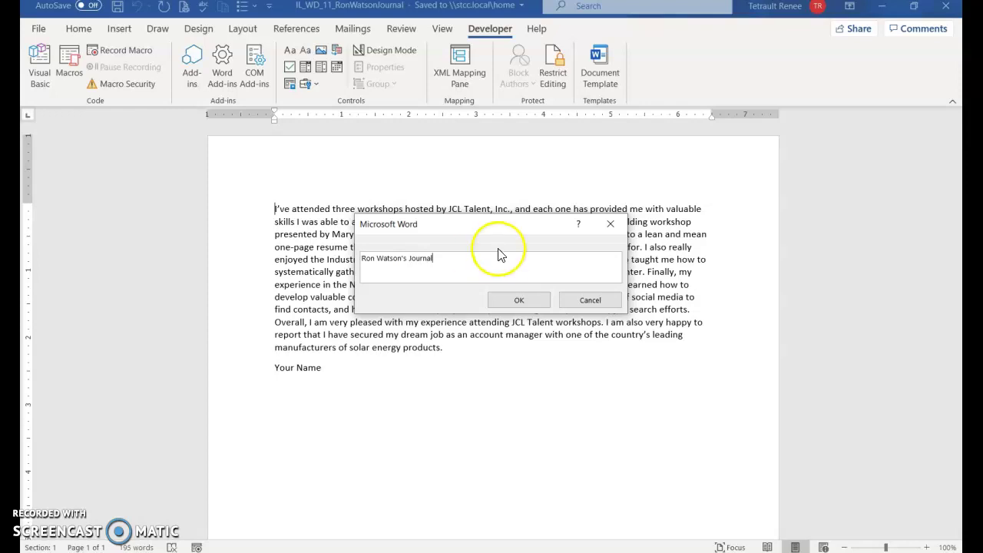
pyautogui.click(513, 301)
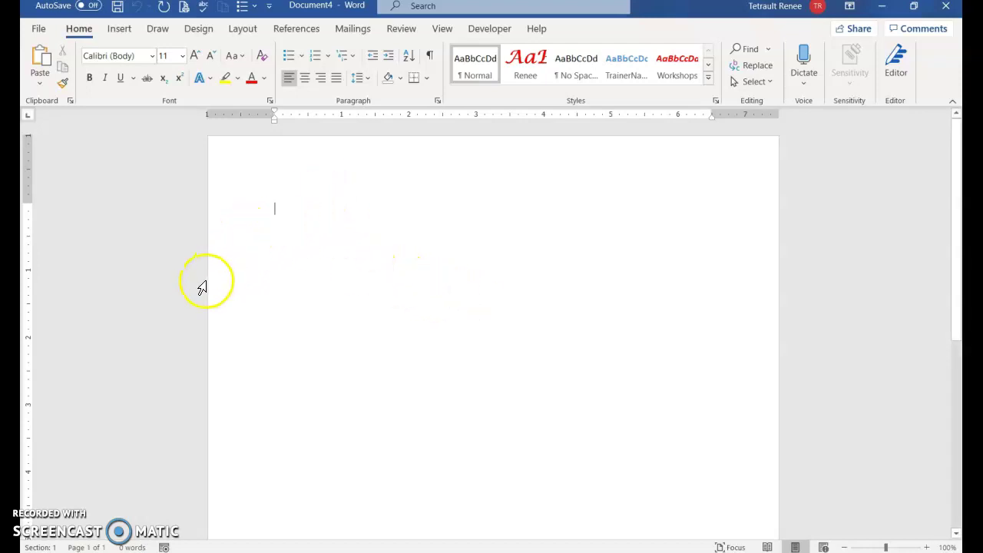
# Reopen the most recently saved journal document.
pyautogui.click(39, 30)
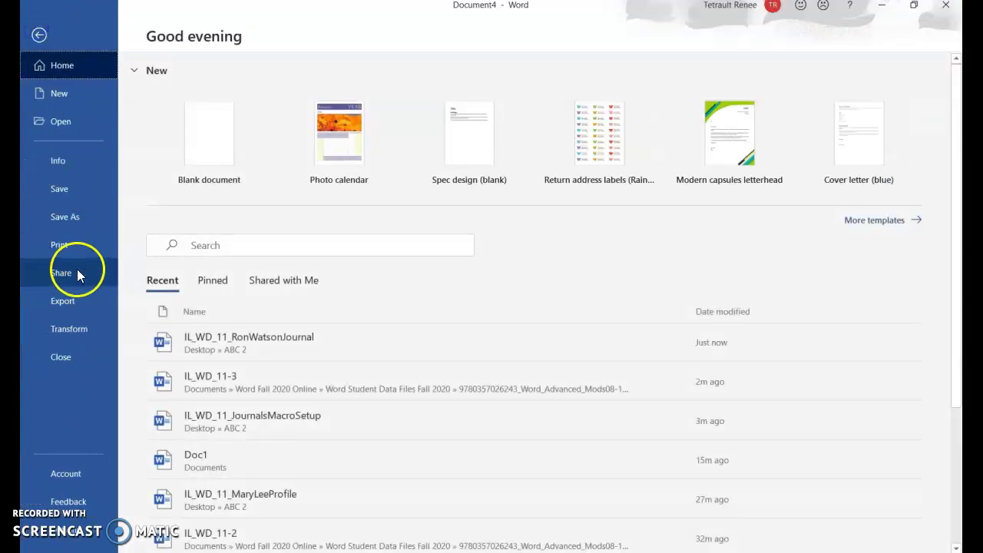
pyautogui.click(68, 124)
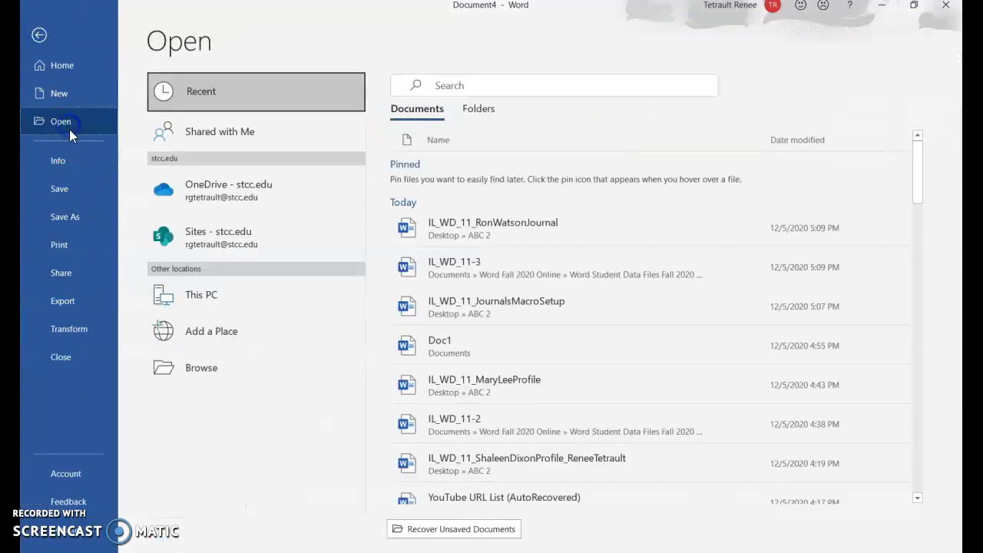
pyautogui.click(446, 238)
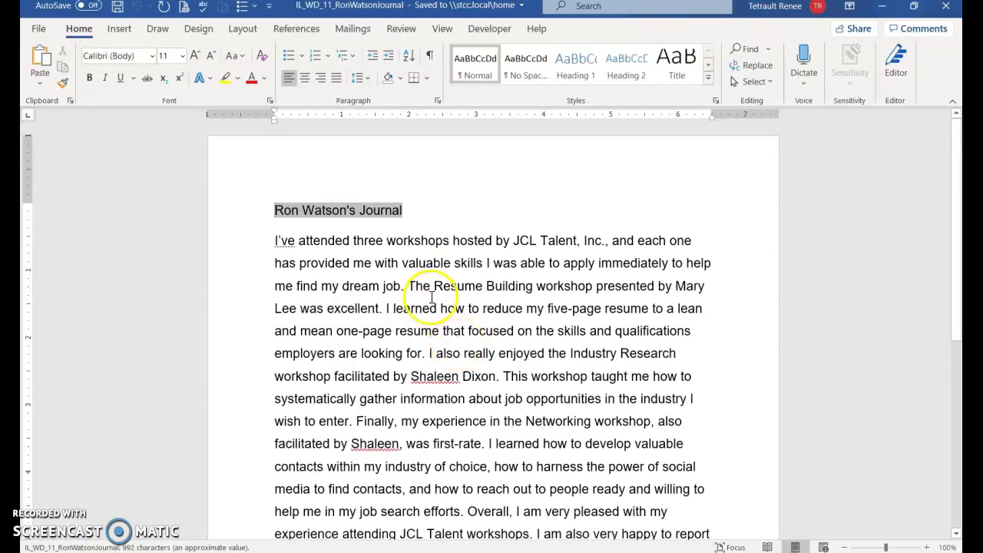
# Check the font, size and paragraph line spacing of the journal's body text.
pyautogui.click(353, 243)
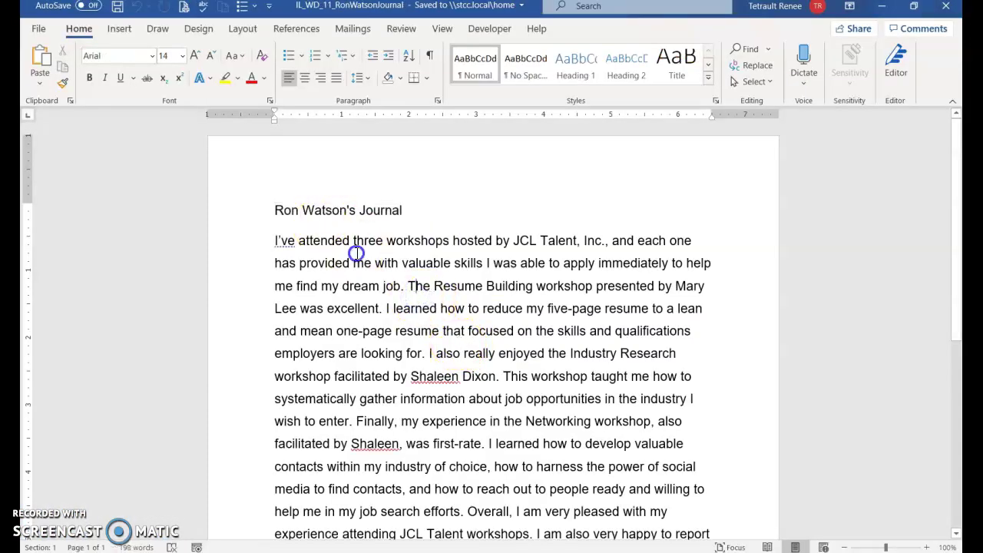
pyautogui.scroll(-1, 331, 227)
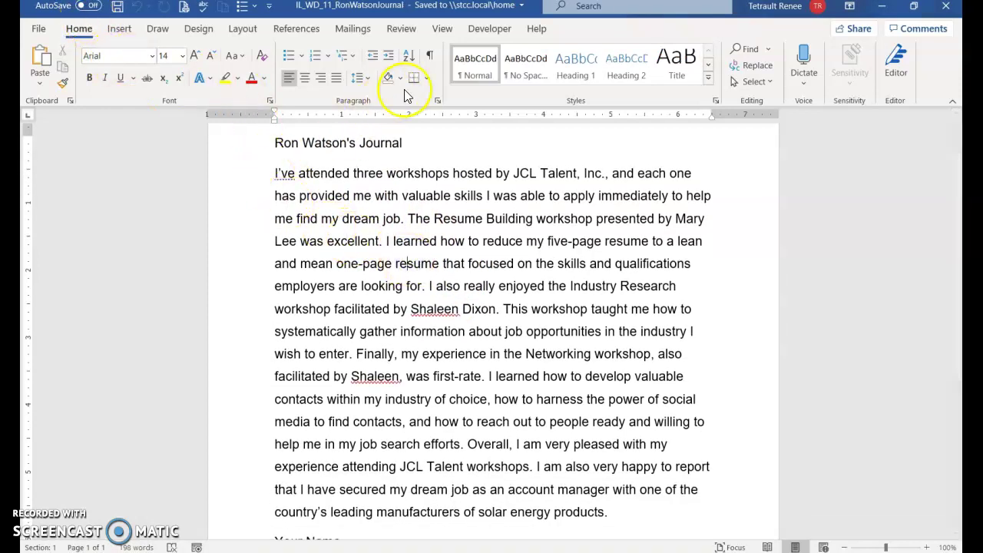
pyautogui.click(437, 101)
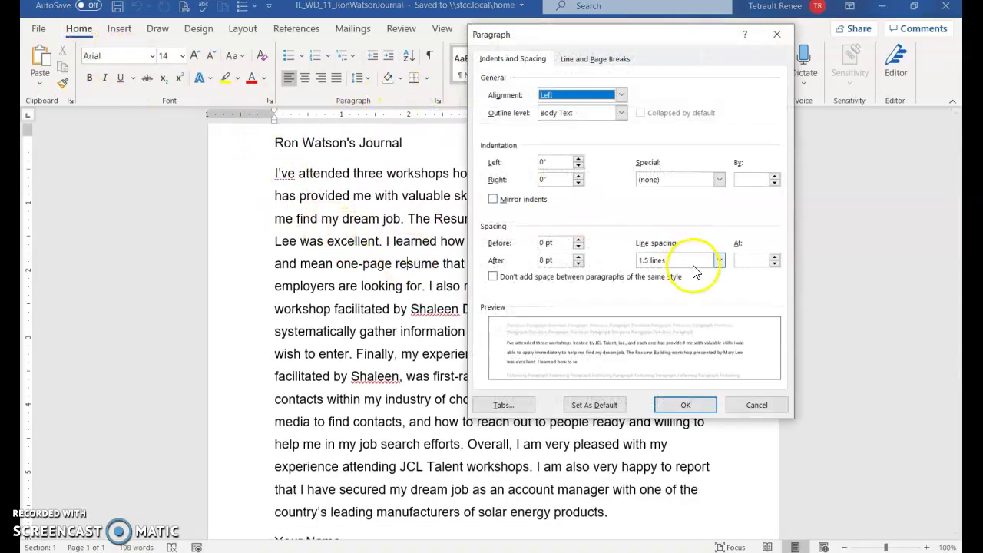
pyautogui.click(735, 406)
pyautogui.scroll(-2, 414, 354)
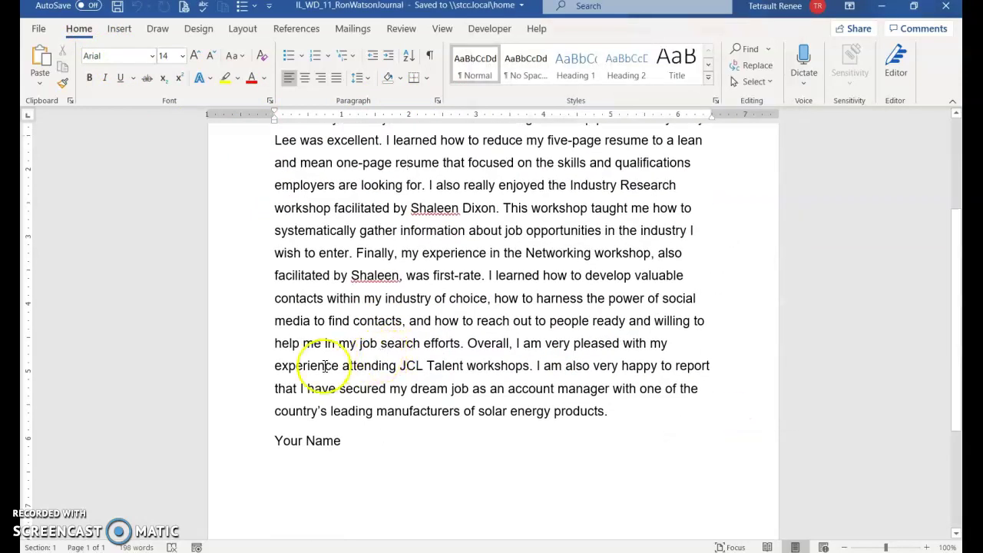
# Replace the Your Name line at the end of the journal with the student's name and close the document.
pyautogui.click(235, 446)
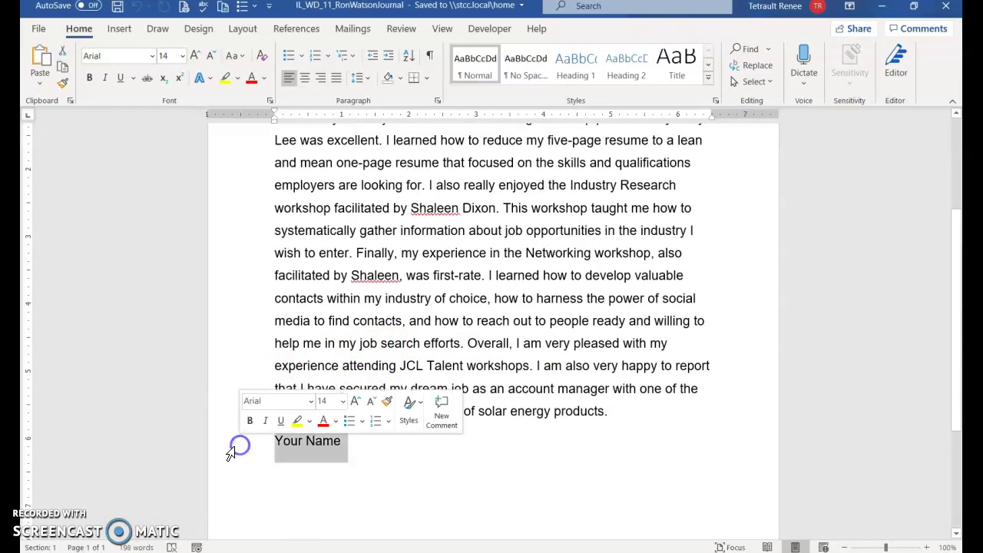
pyautogui.write('Renee tetra')
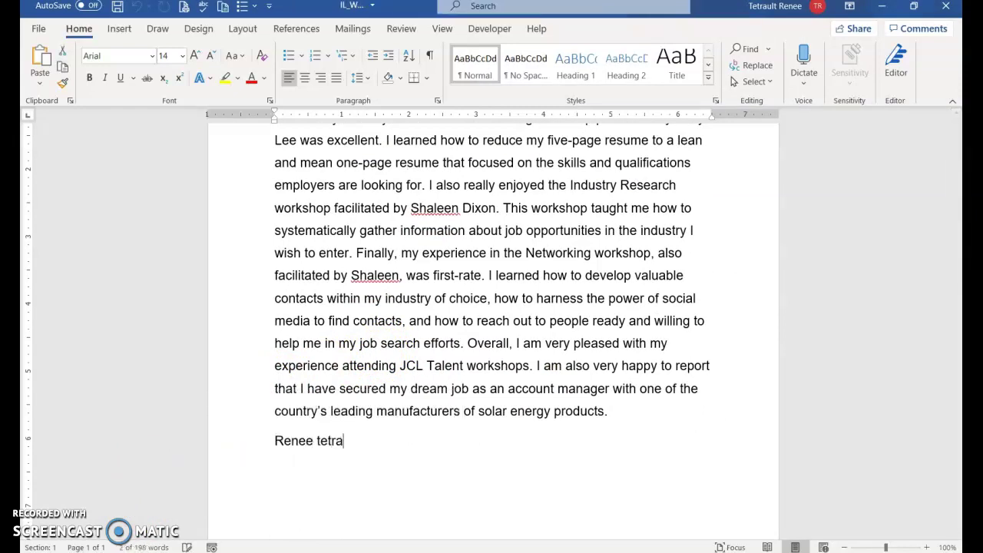
pyautogui.write('u')
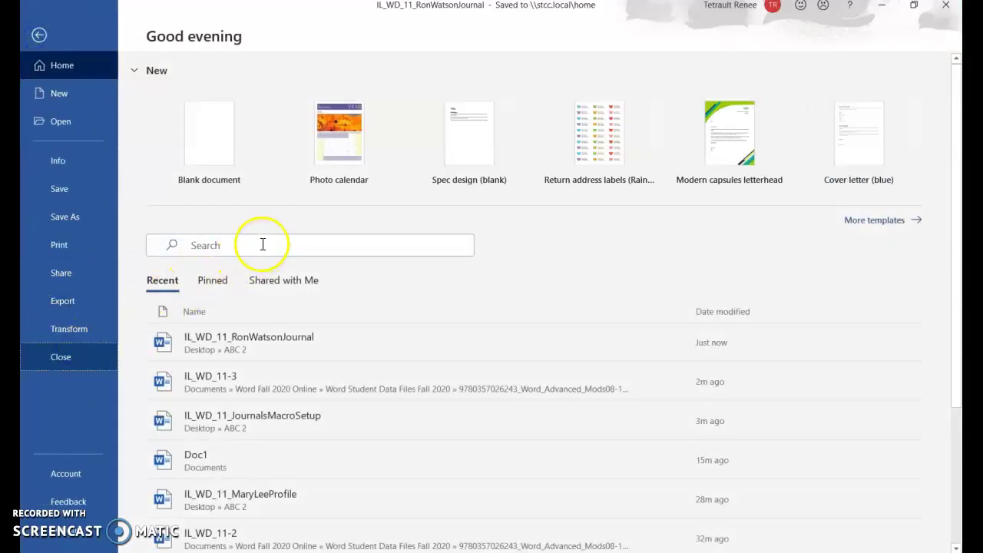
pyautogui.click(60, 368)
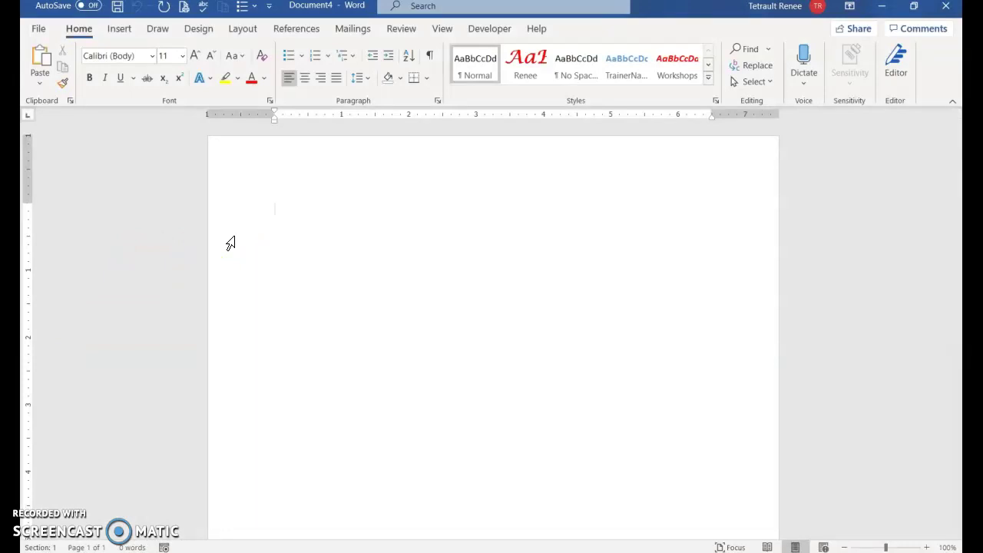
pyautogui.click(490, 29)
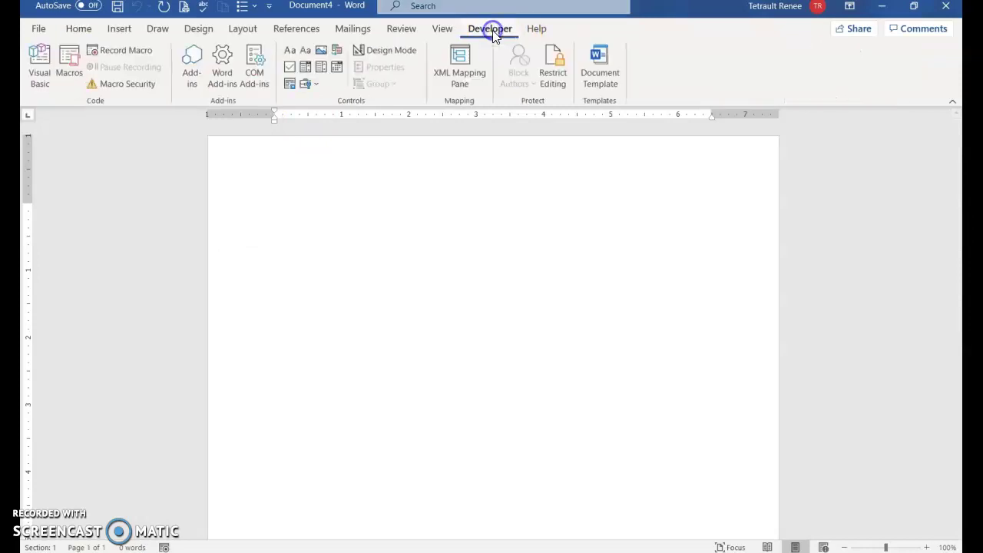
pyautogui.click(68, 68)
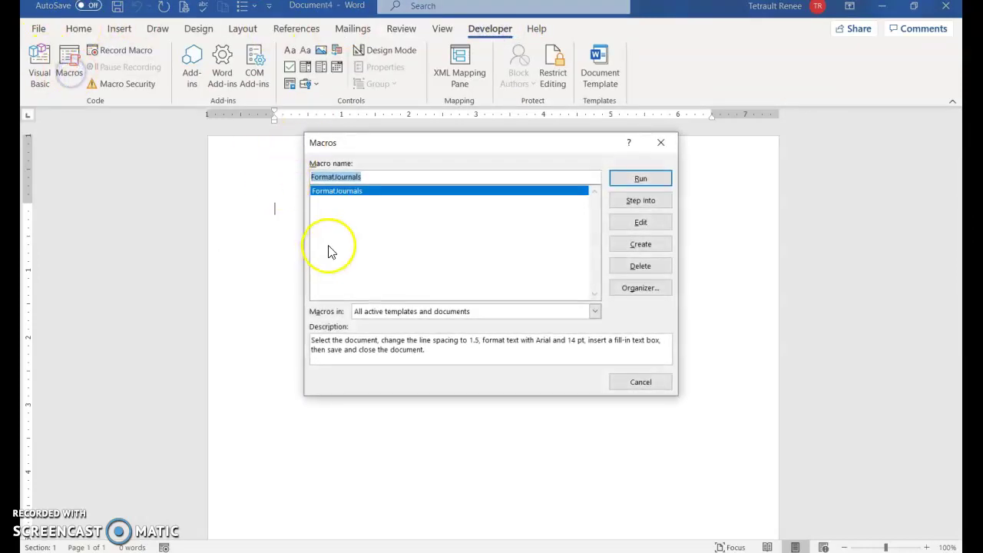
pyautogui.click(642, 383)
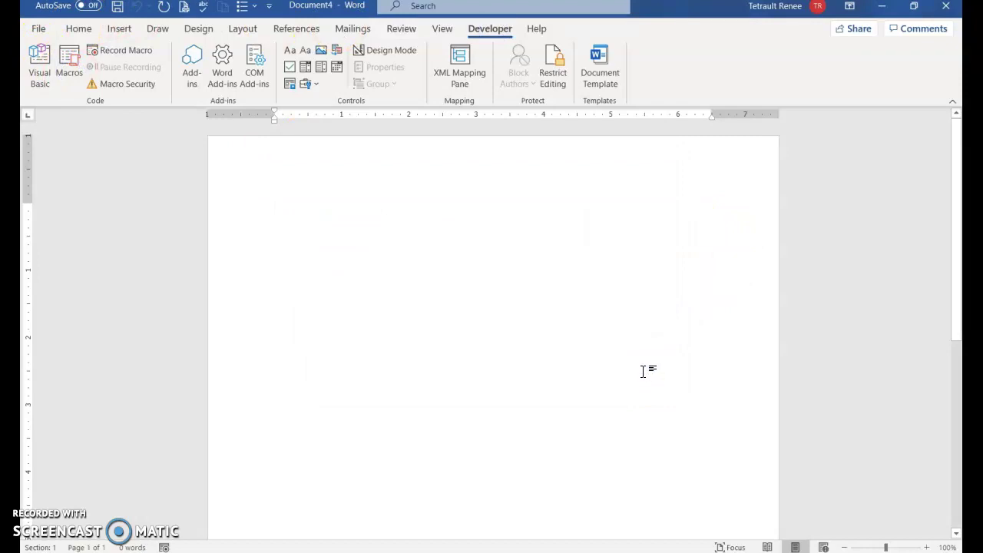
pyautogui.click(622, 377)
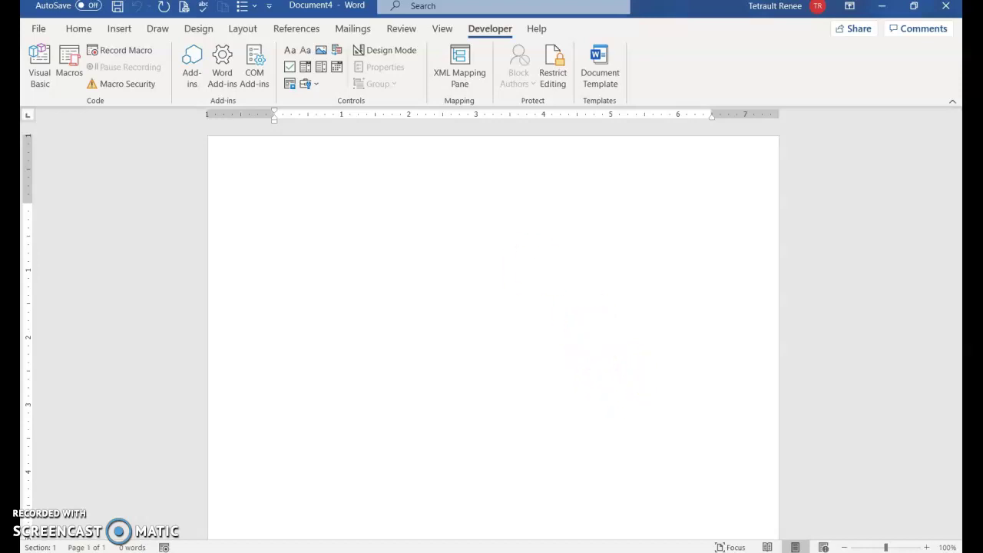
# Open the keyboard shortcut customization in the Word options and select the FormatJournals macro from the Macros category.
pyautogui.click(36, 28)
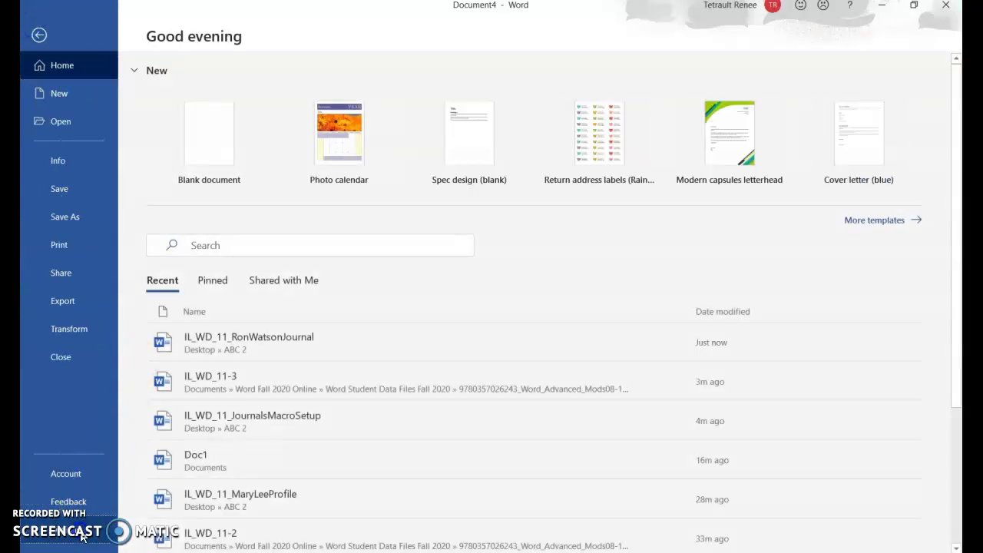
pyautogui.click(46, 527)
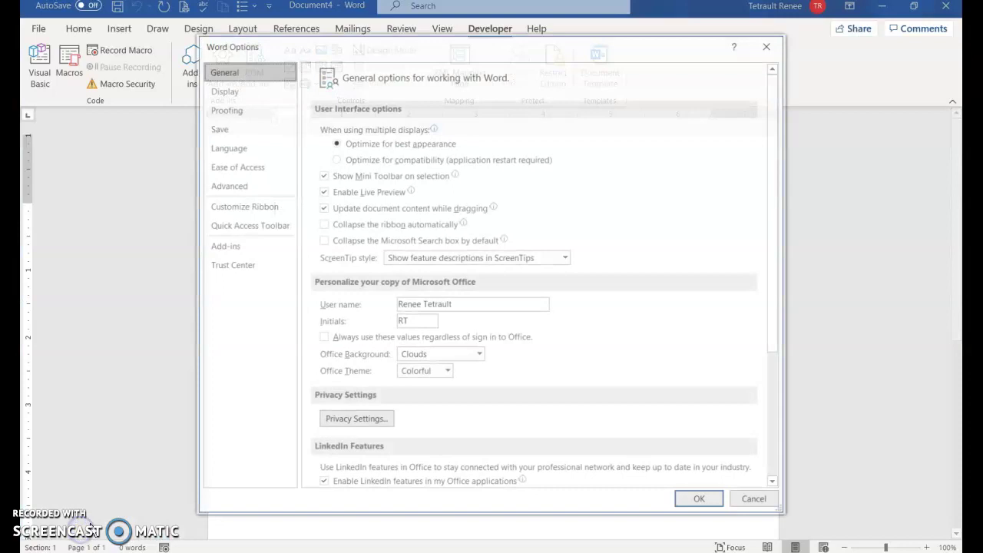
pyautogui.click(246, 211)
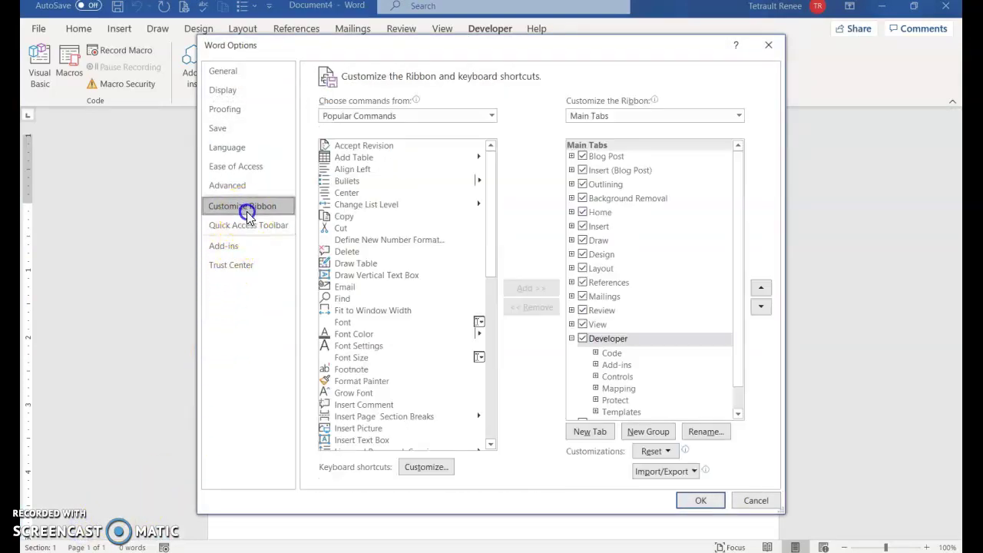
pyautogui.click(425, 467)
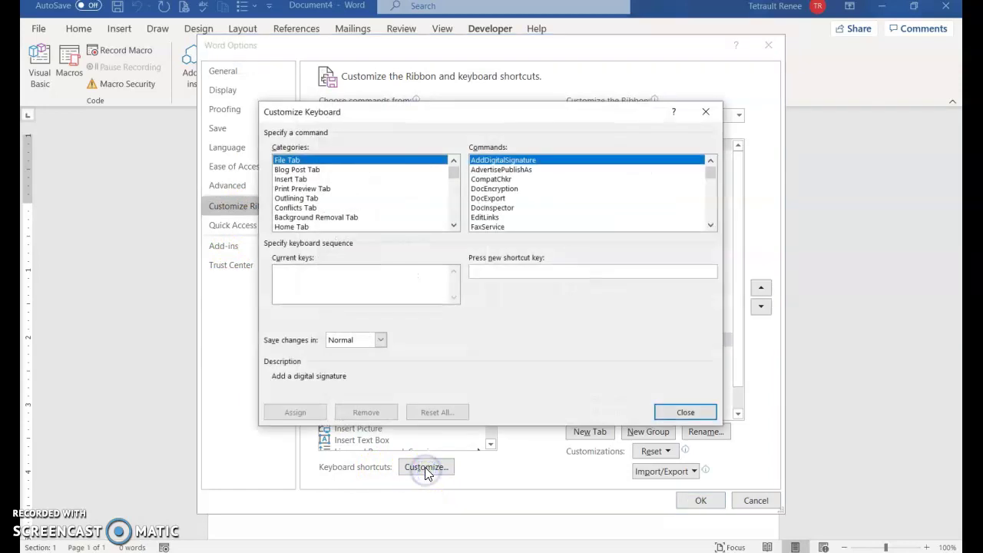
pyautogui.click(454, 226)
pyautogui.click(454, 226)
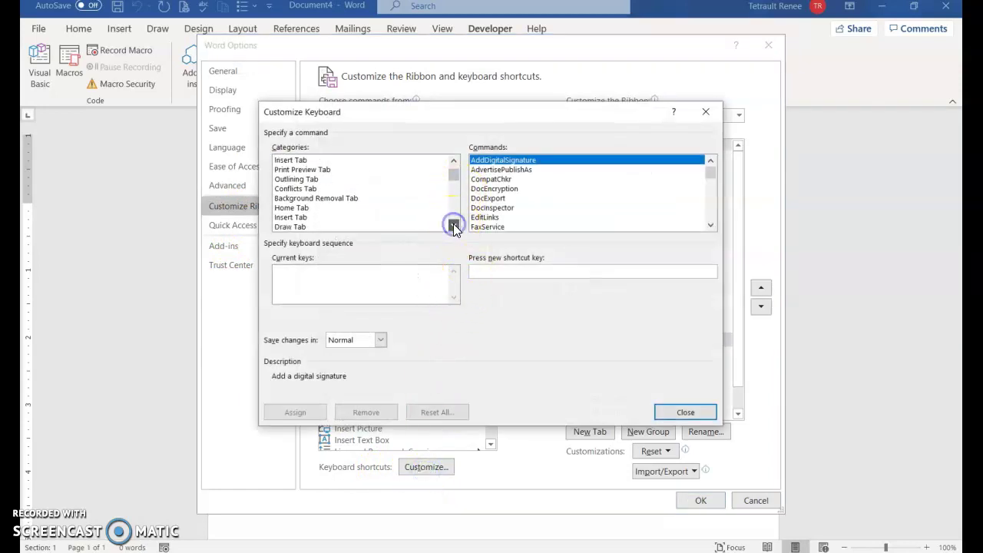
pyautogui.click(454, 227)
pyautogui.click(454, 227)
pyautogui.click(454, 227)
pyautogui.click(454, 227)
pyautogui.click(454, 226)
pyautogui.click(454, 227)
pyautogui.click(454, 226)
pyautogui.click(454, 227)
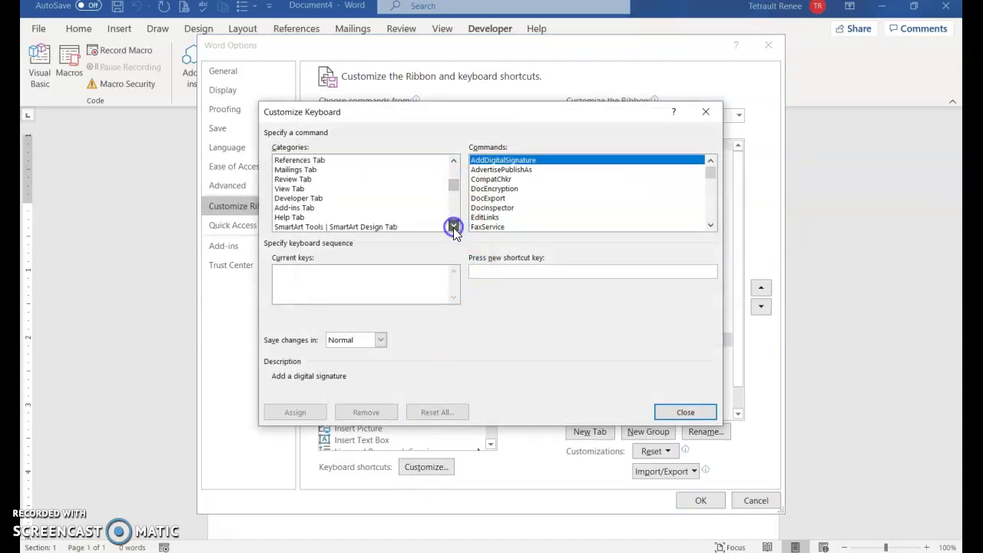
pyautogui.click(454, 226)
pyautogui.click(454, 226)
pyautogui.click(454, 226)
pyautogui.click(454, 227)
pyautogui.click(454, 227)
pyautogui.click(454, 226)
pyautogui.click(454, 226)
pyautogui.click(454, 227)
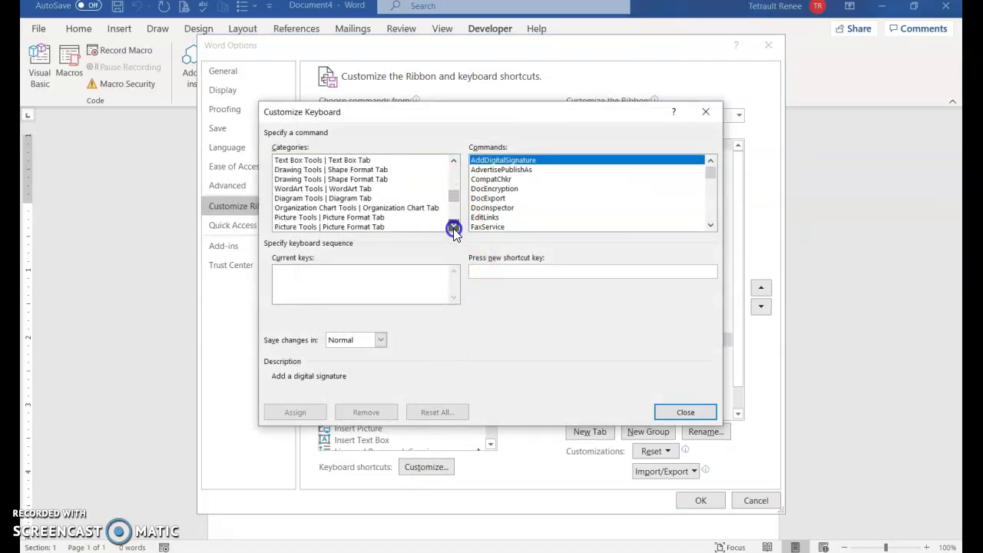
pyautogui.click(454, 227)
pyautogui.click(454, 226)
pyautogui.click(454, 226)
pyautogui.click(454, 226)
pyautogui.click(455, 226)
pyautogui.click(454, 226)
pyautogui.click(454, 226)
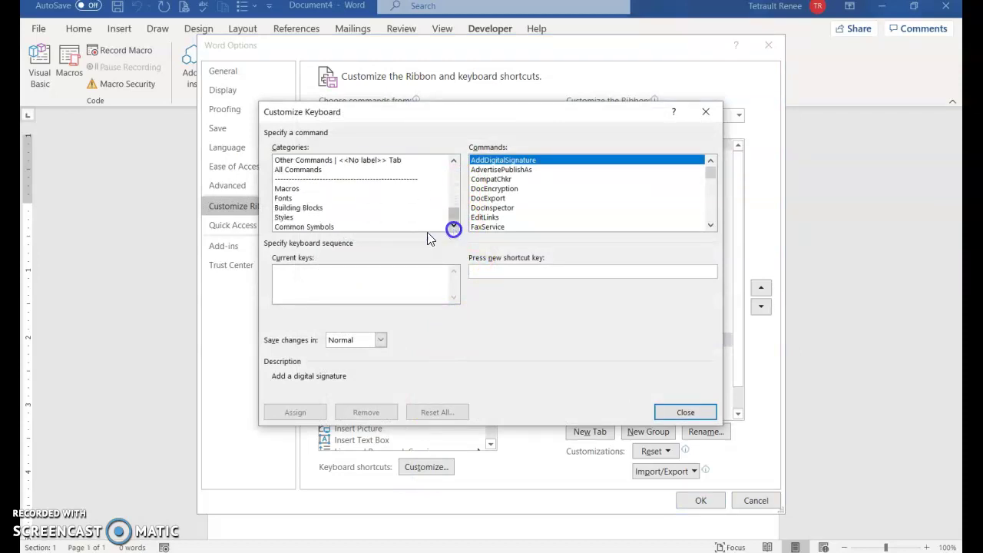
pyautogui.click(287, 188)
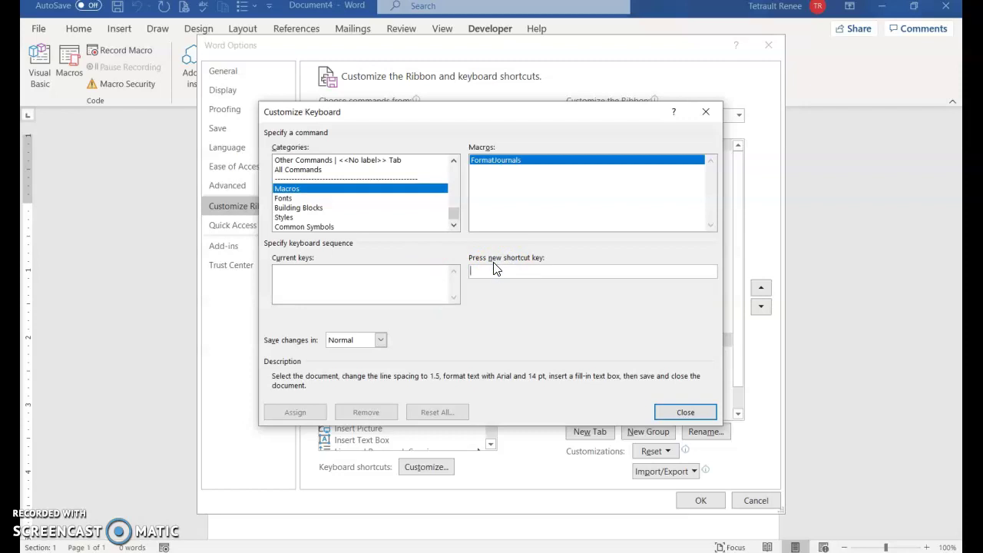
# Assign the shortcut Ctrl+J to the FormatJournals macro and close the keyboard customization.
pyautogui.hotkey('ctrl', 'j')
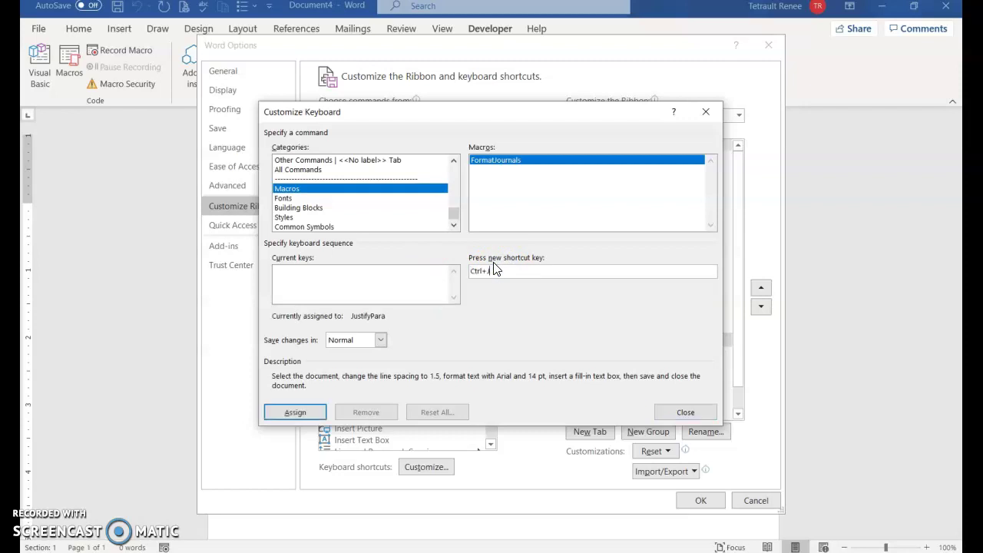
pyautogui.click(495, 269)
pyautogui.click(299, 414)
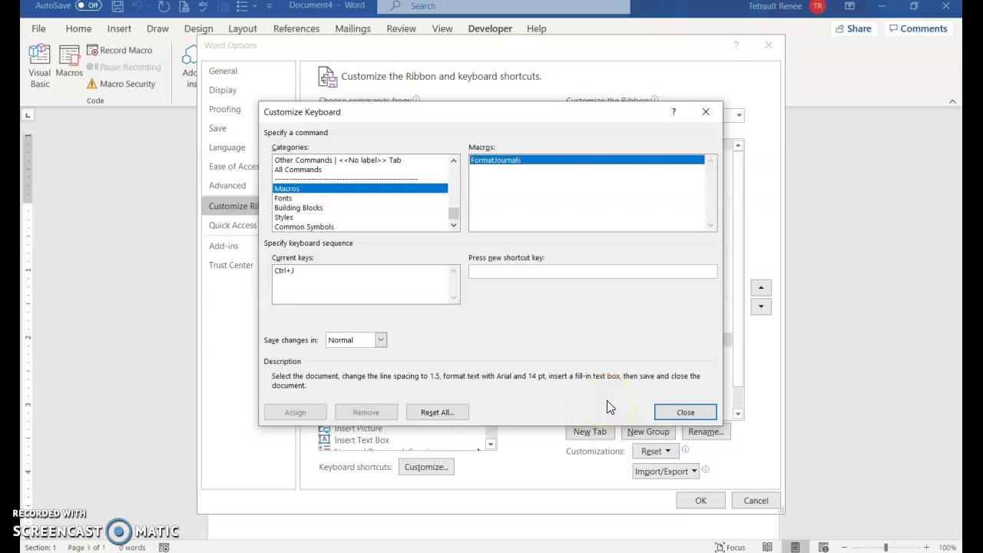
pyautogui.click(655, 411)
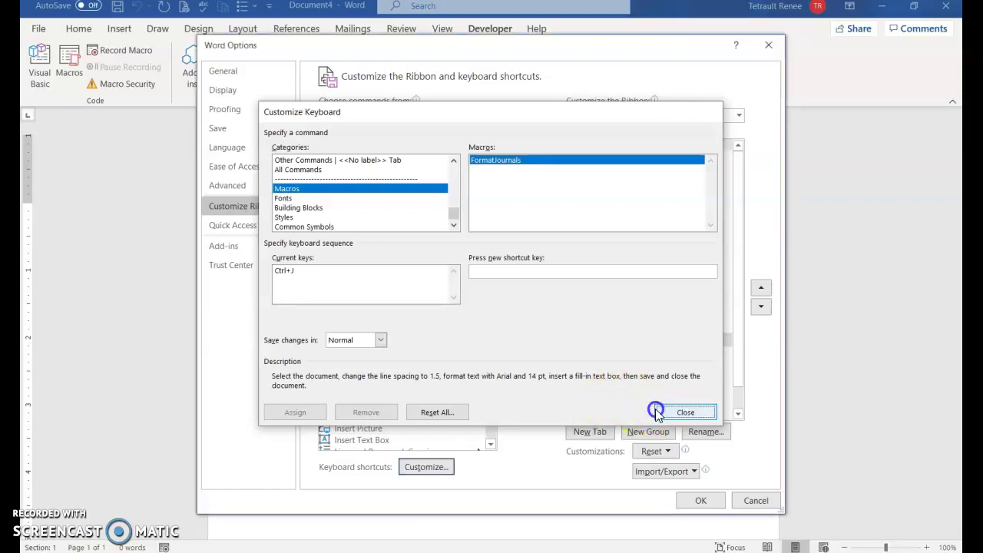
# Confirm the Word options and place the cursor at the start of the second student journal document.
pyautogui.click(695, 500)
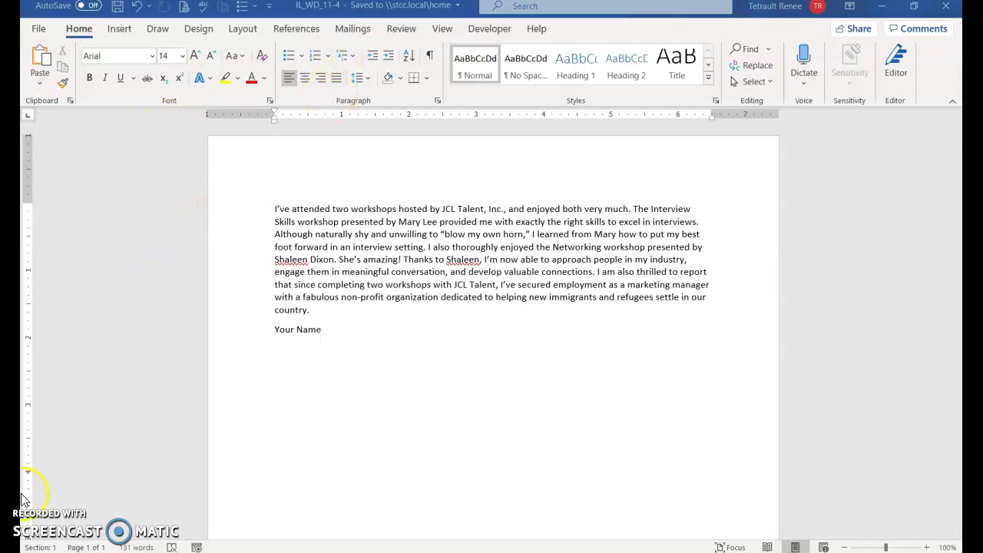
pyautogui.click(47, 550)
pyautogui.click(321, 232)
pyautogui.hotkey('ctrl', 'Home')
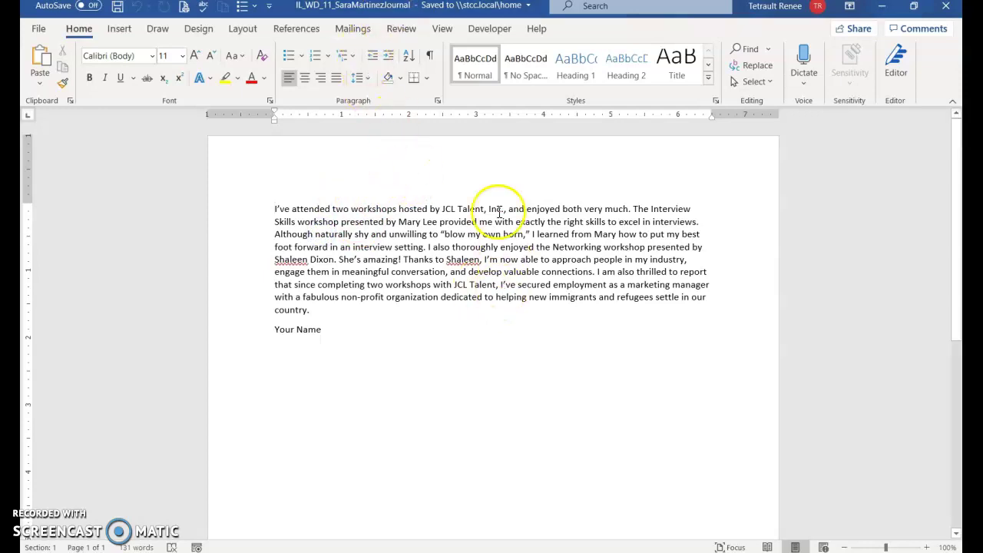
# Run the FormatJournals macro through its assigned shortcut and enter the journal title with the student's full name in the fill-in box.
pyautogui.click(509, 33)
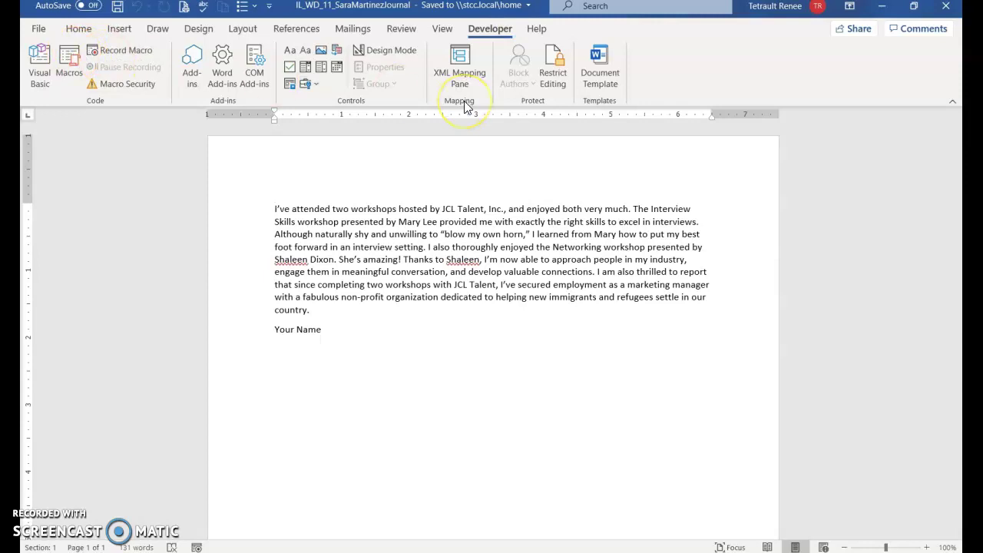
pyautogui.hotkey('alt', 'ctrl', 'n')
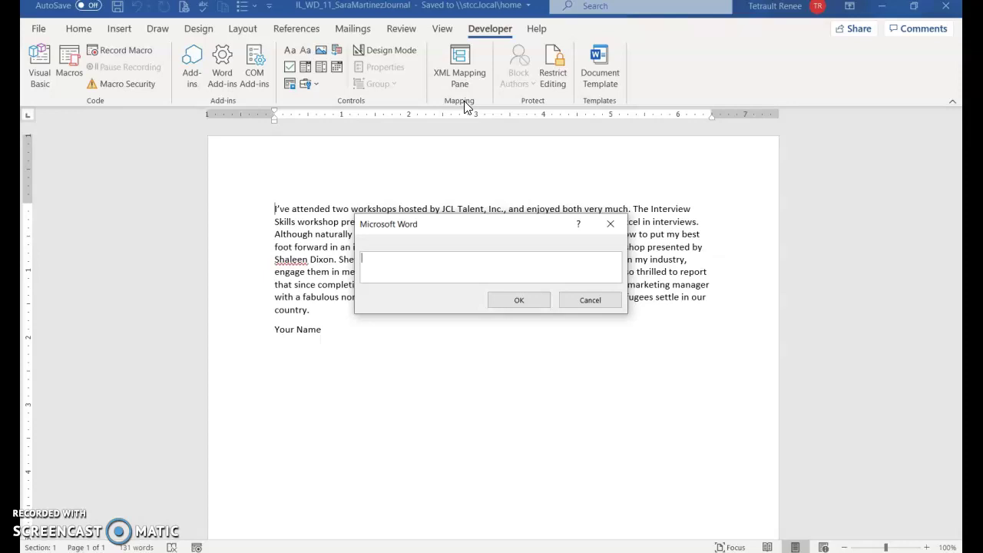
pyautogui.write("Sara Martinez's Journal")
pyautogui.click(533, 303)
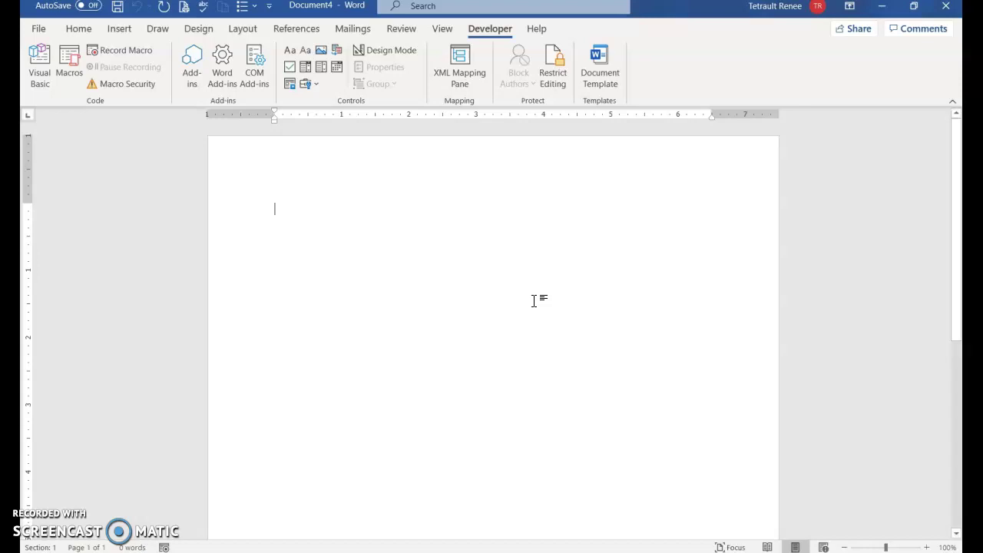
# Reopen the newly formatted journal document from the recent files.
pyautogui.click(37, 28)
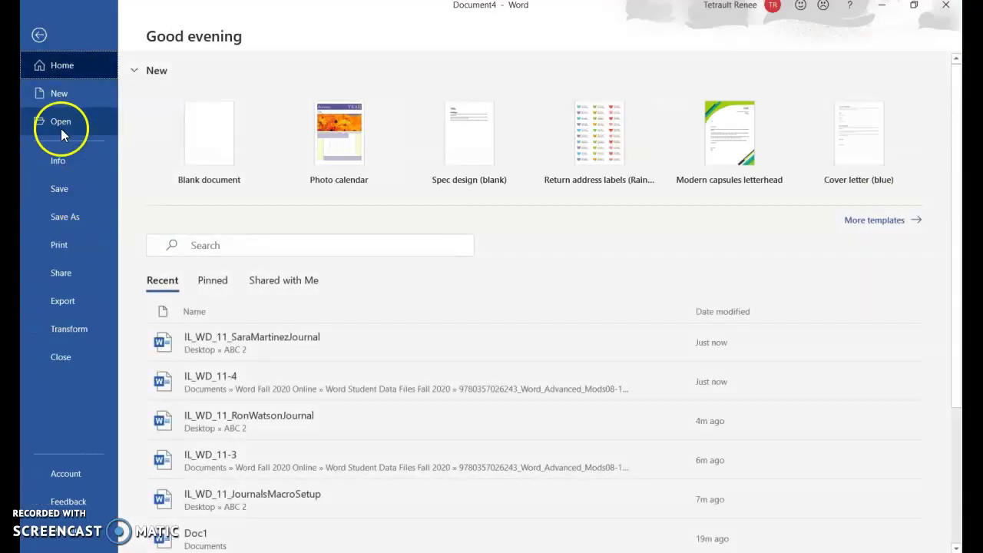
pyautogui.click(66, 124)
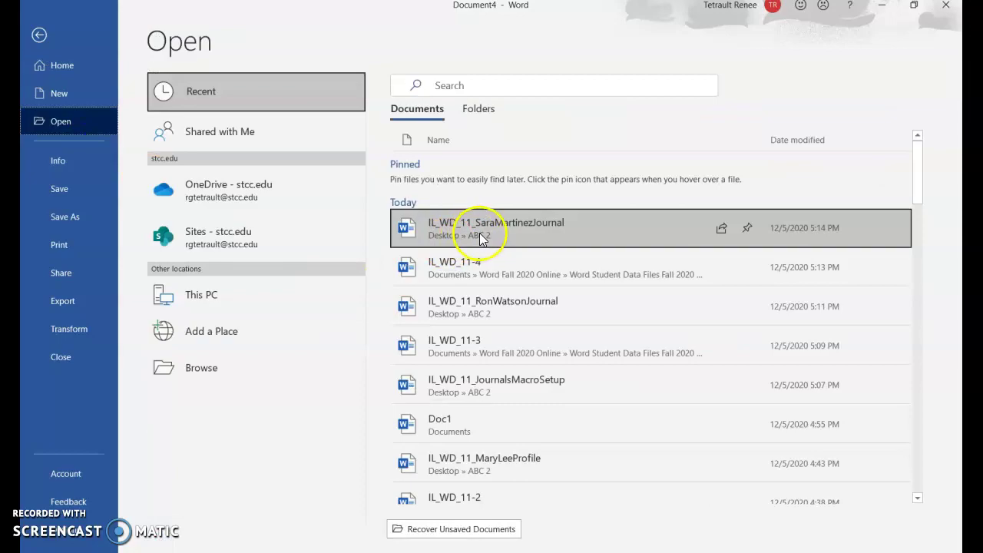
pyautogui.click(481, 233)
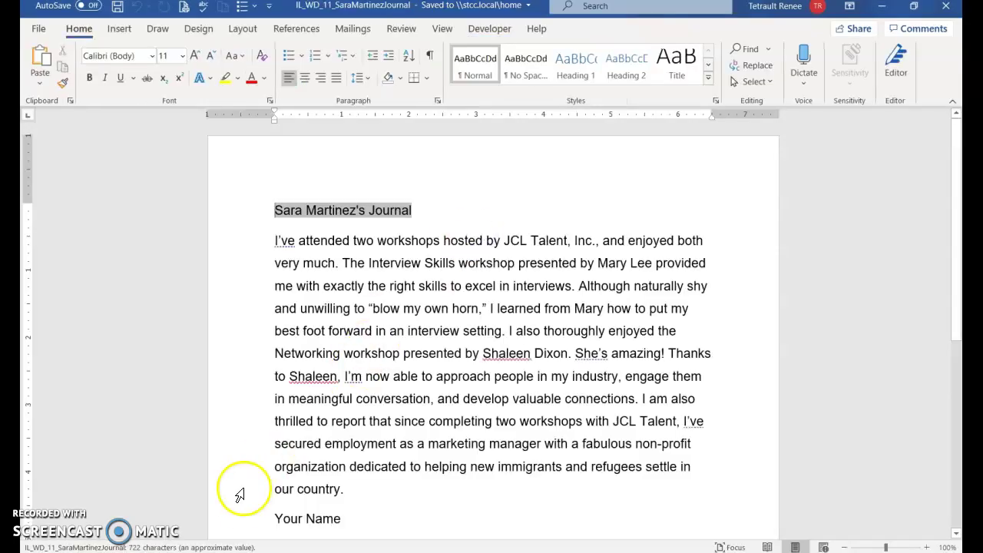
# Replace the Your Name line below the journal text with your own full name, then save and close the document.
pyautogui.click(240, 512)
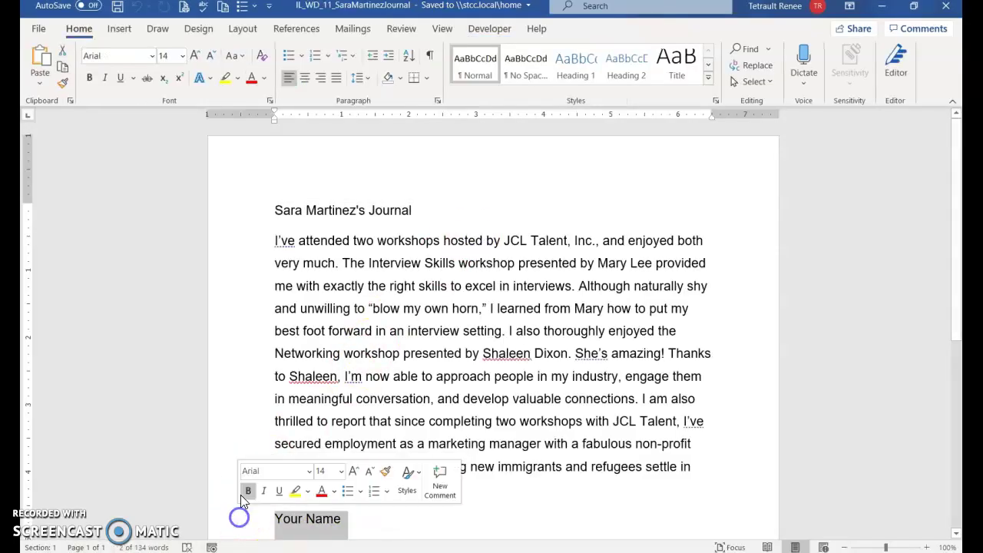
pyautogui.write('Renee ')
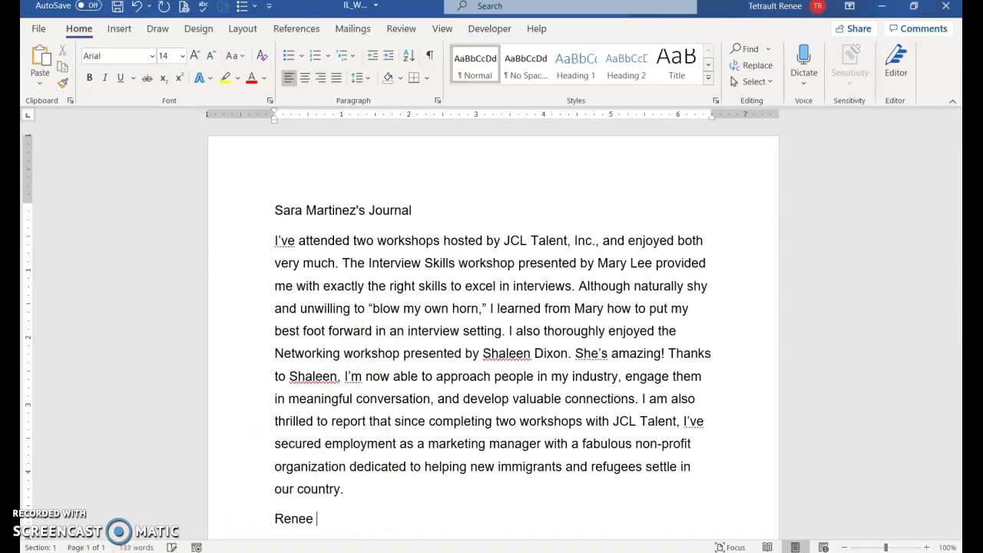
pyautogui.write('Tetrault')
pyautogui.click(38, 28)
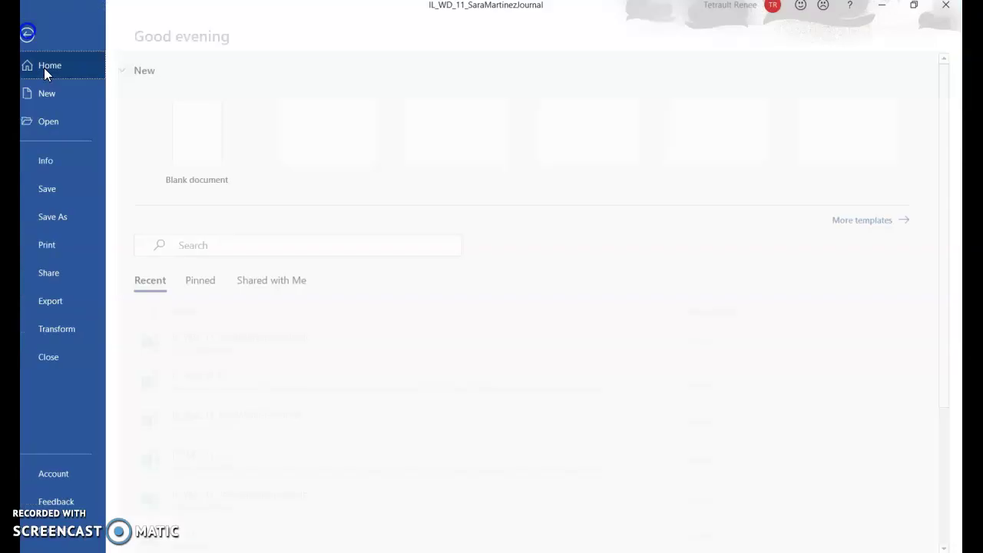
pyautogui.click(69, 366)
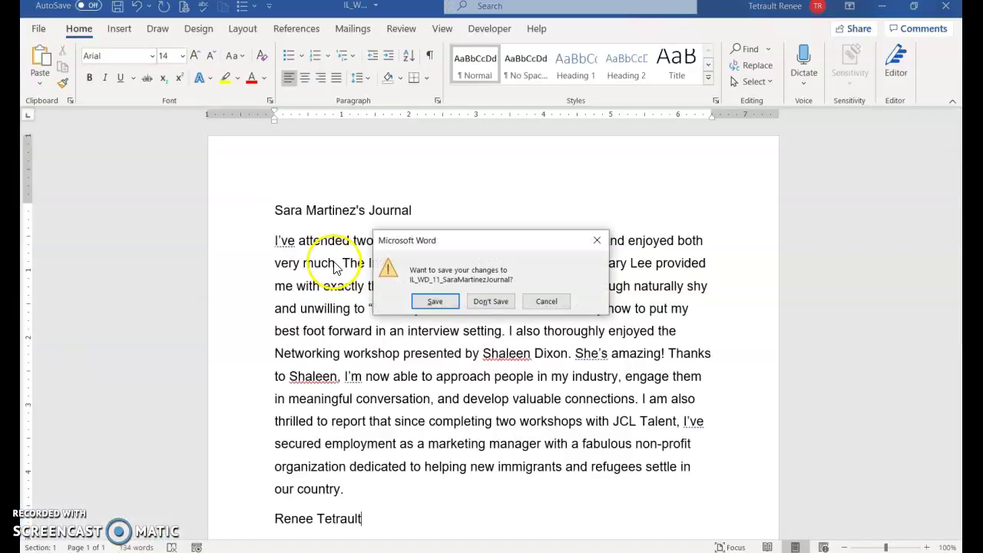
pyautogui.click(434, 301)
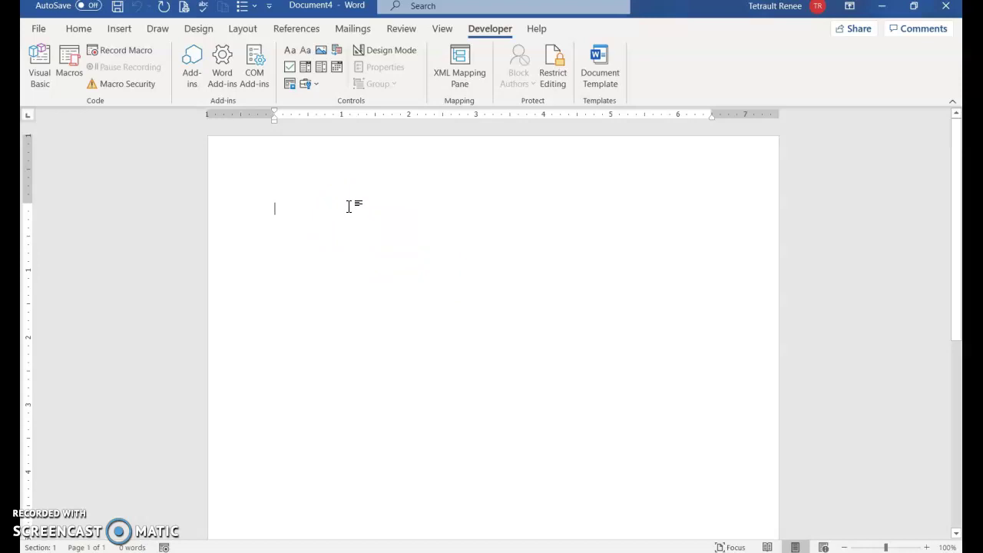
# Open the FormatJournals macro for editing in Visual Basic and set its Selection.Font.Size value to 12.
pyautogui.click(373, 193)
pyautogui.click(509, 153)
pyautogui.click(476, 30)
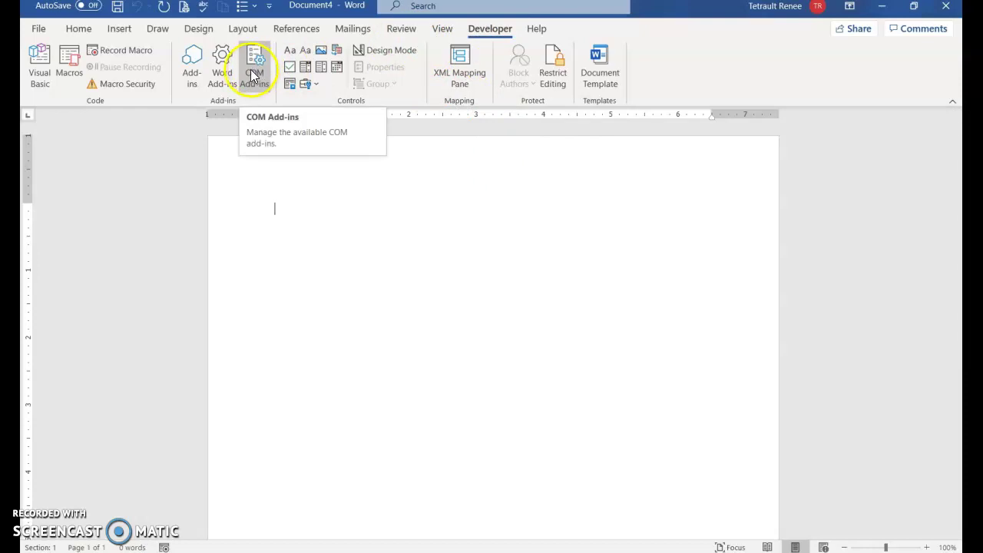
pyautogui.click(73, 59)
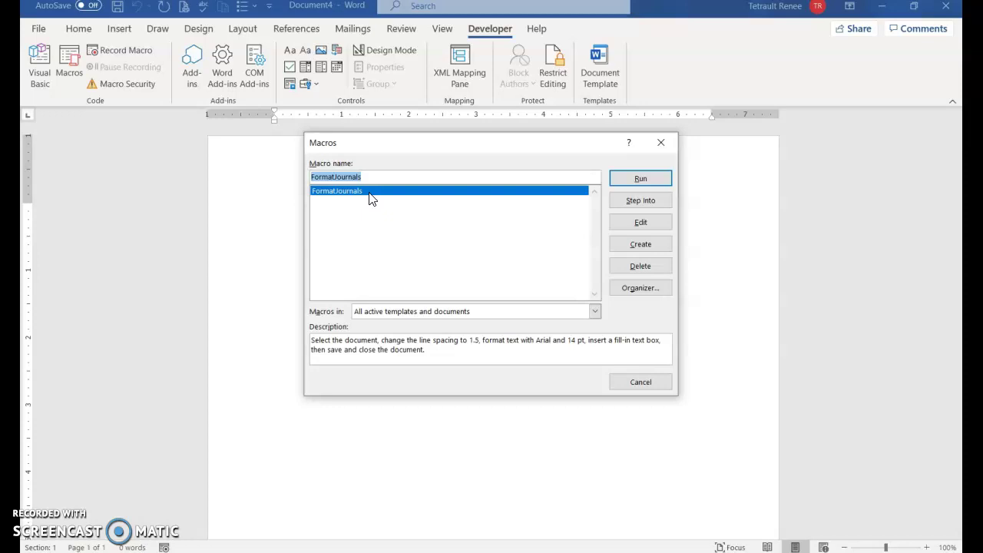
pyautogui.click(640, 223)
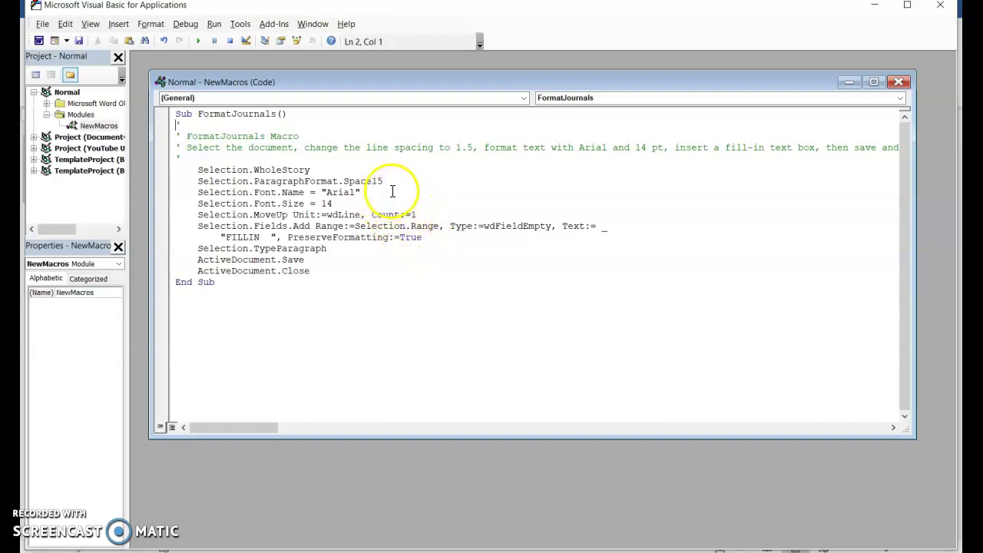
pyautogui.click(334, 203)
pyautogui.press('BackSpace')
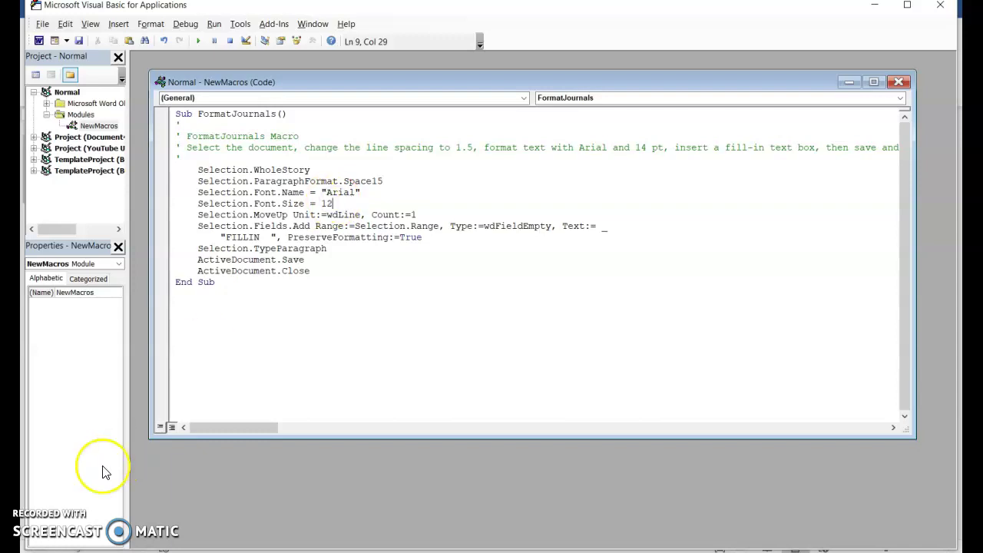
# Delete the ActiveDocument.Close line from the FormatJournals code, leaving no blank line before End Sub.
pyautogui.click(327, 265)
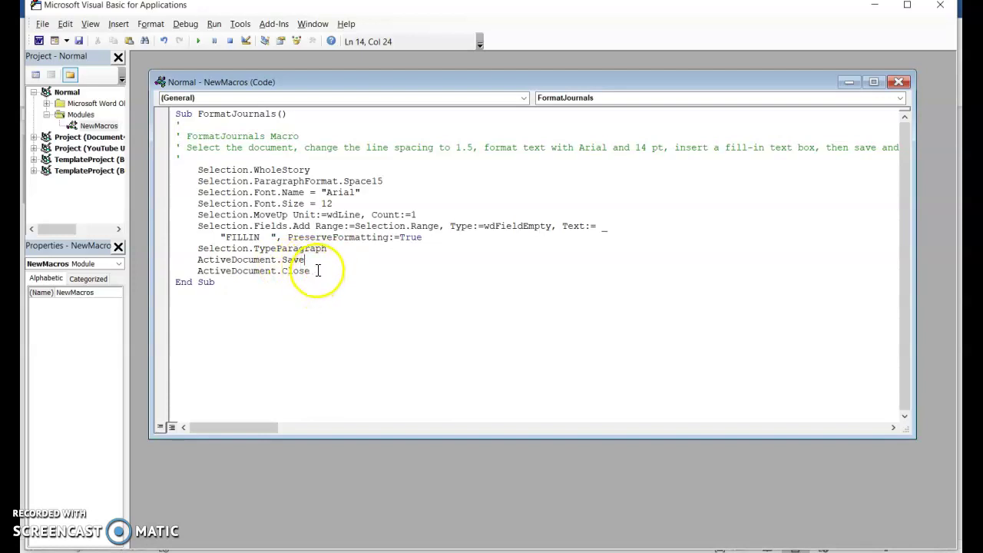
pyautogui.moveTo(310, 271); pyautogui.dragTo(200, 281)
pyautogui.press('Delete')
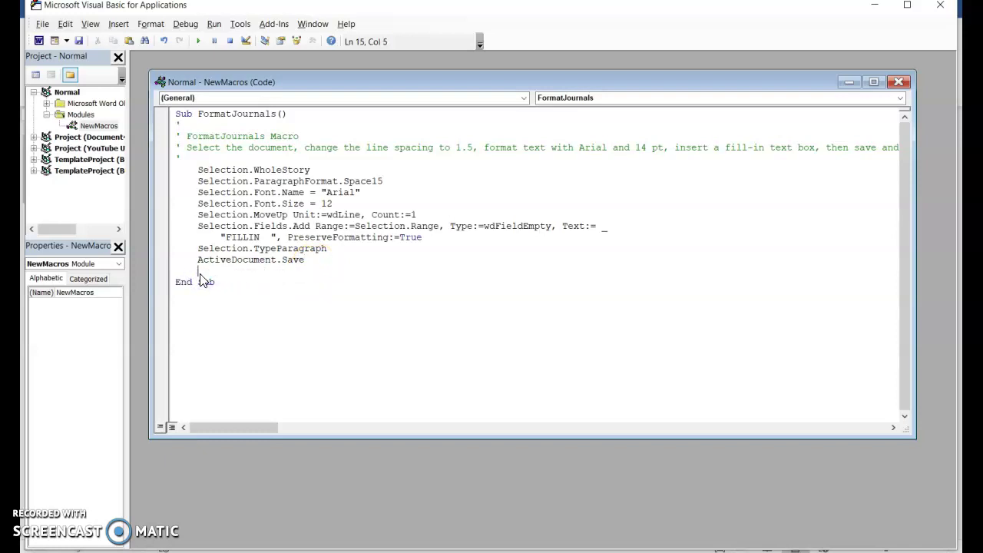
pyautogui.press('BackSpace')
pyautogui.press('BackSpace')
pyautogui.press('BackSpace')
pyautogui.press('BackSpace')
pyautogui.press('BackSpace')
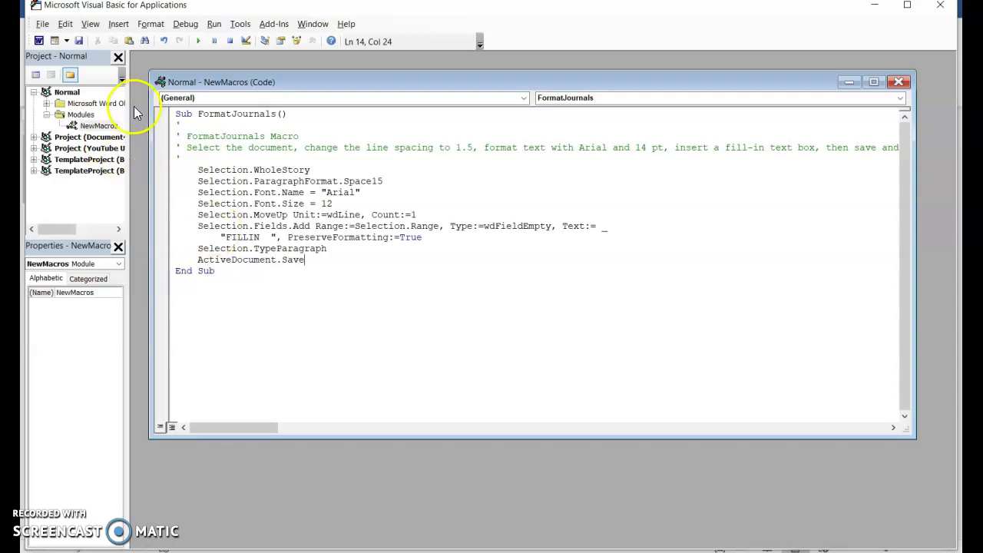
# Save the edited macro, close the project, properties and code windows, and exit the Visual Basic editor.
pyautogui.click(76, 41)
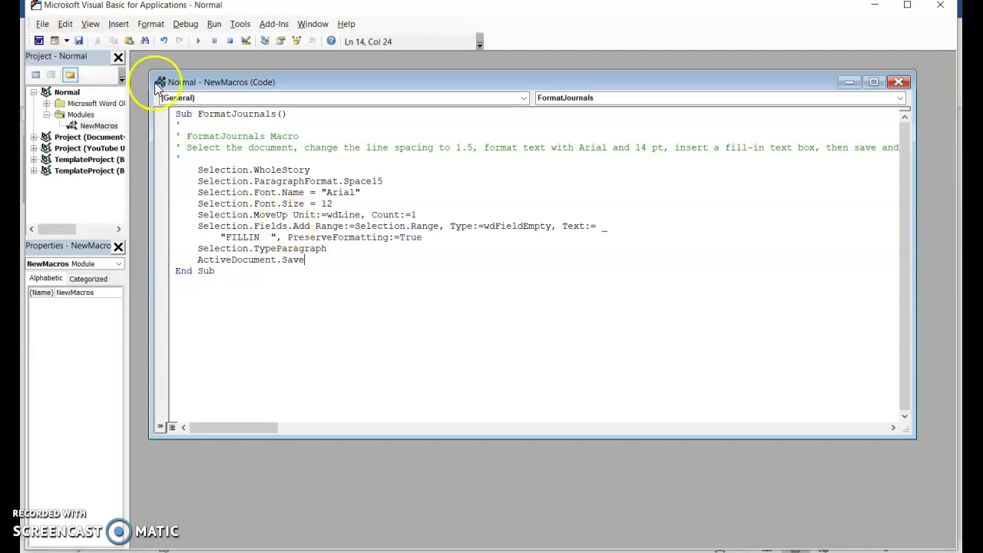
pyautogui.click(118, 57)
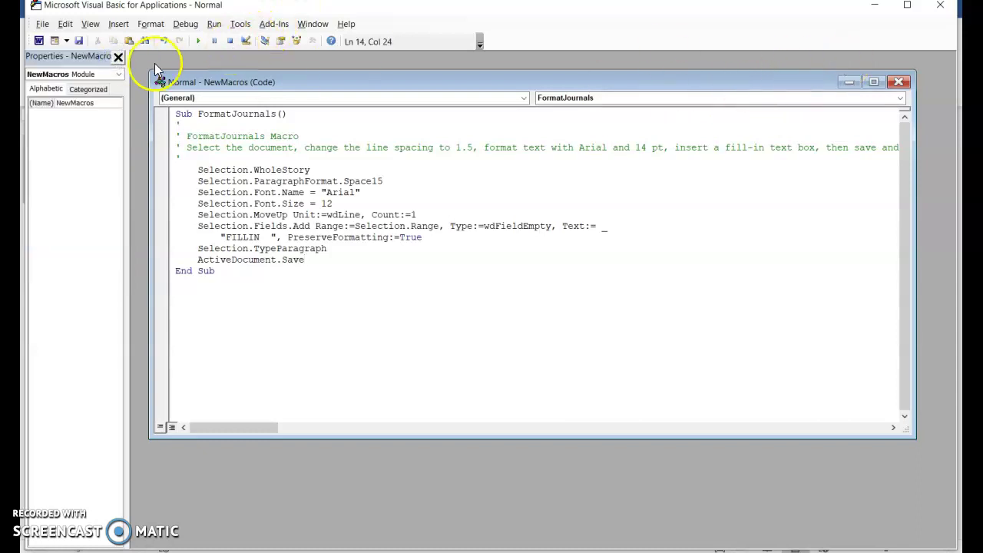
pyautogui.click(118, 58)
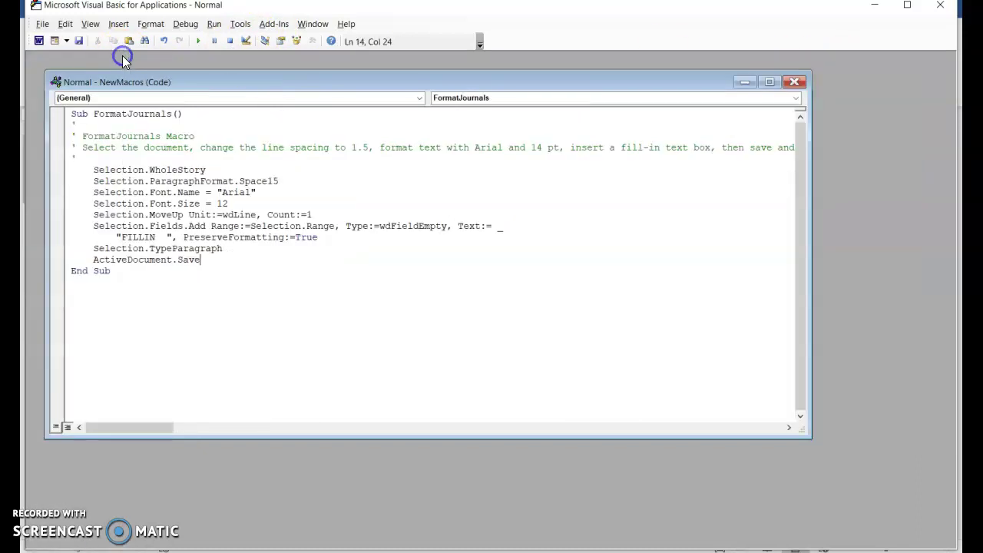
pyautogui.click(791, 84)
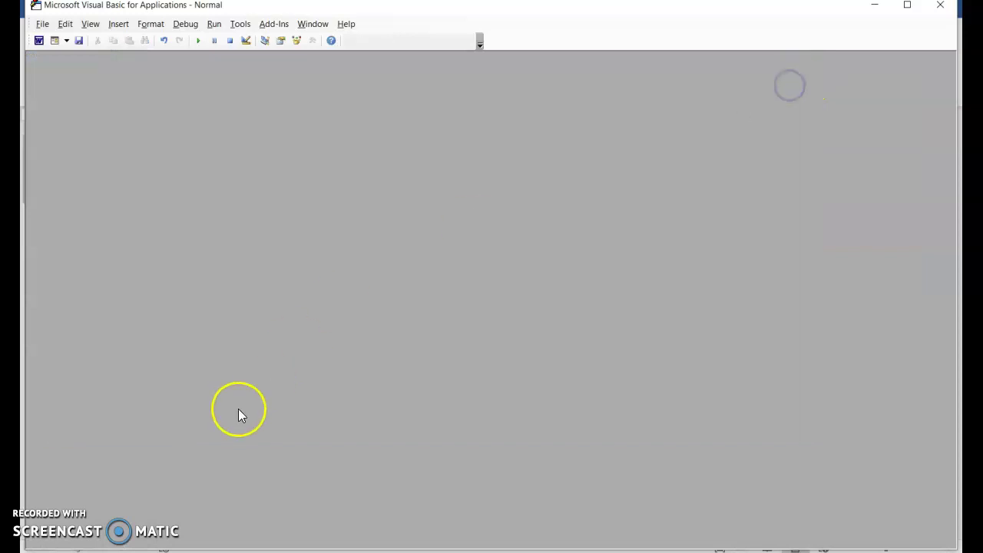
pyautogui.click(939, 6)
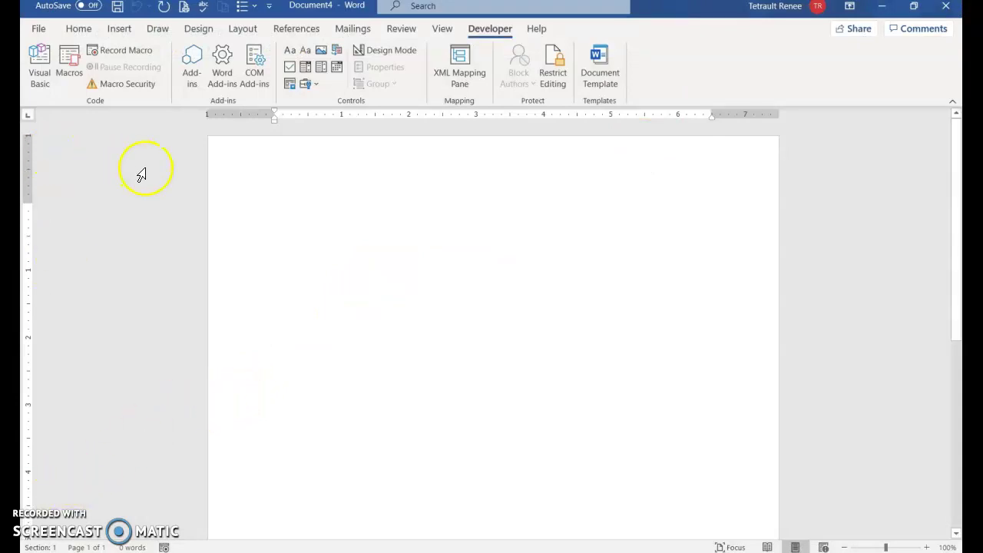
# Reopen the most recent student journal document and place the cursor at the start of its body paragraph.
pyautogui.click(42, 31)
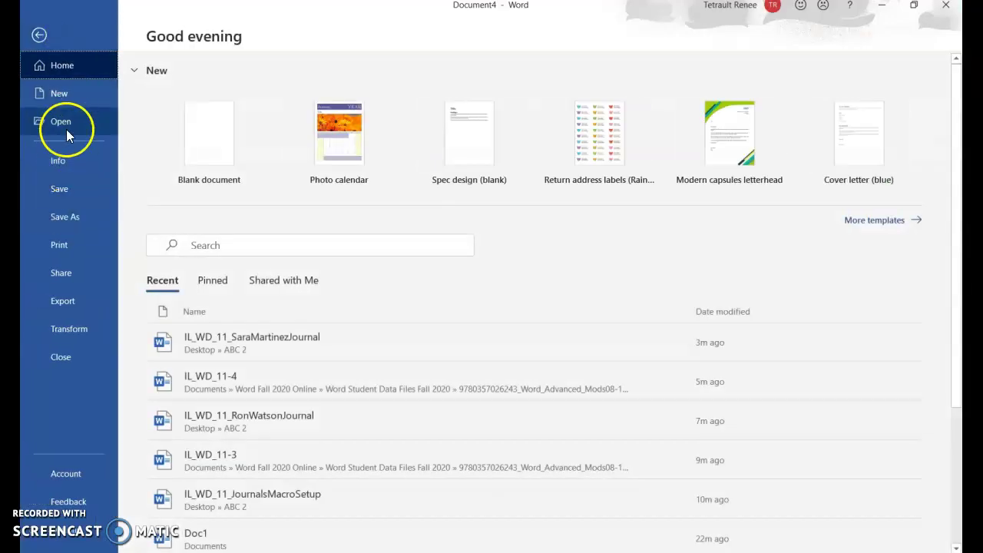
pyautogui.click(68, 124)
pyautogui.click(453, 224)
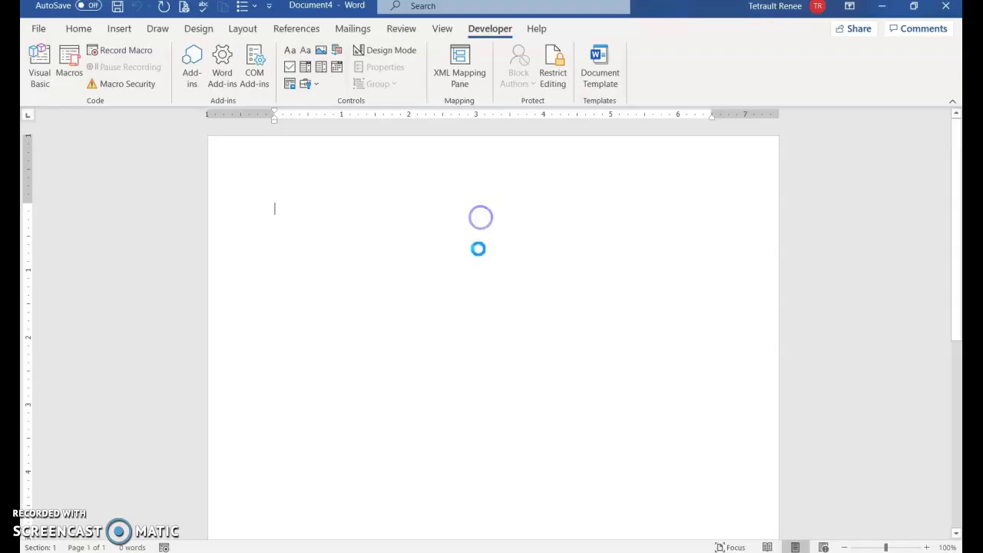
pyautogui.click(400, 263)
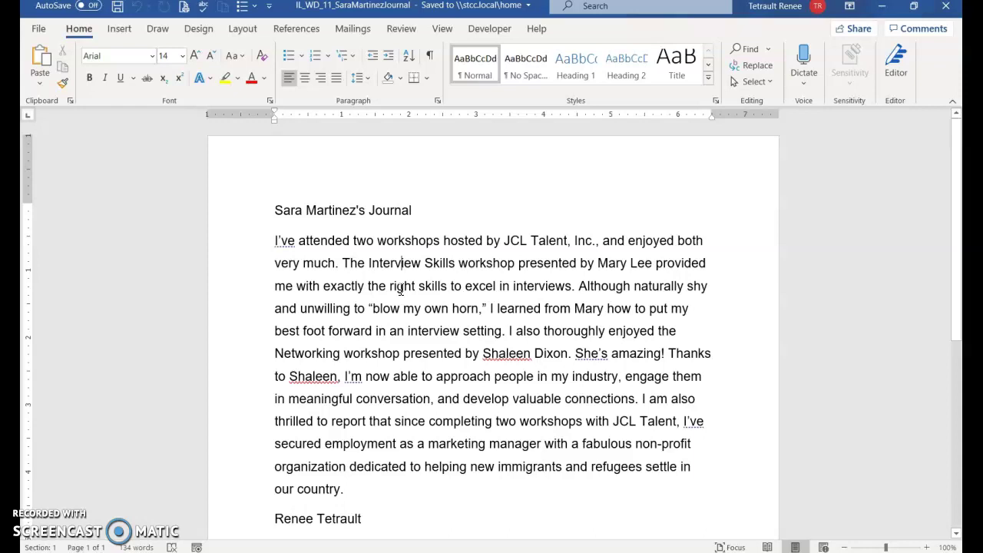
pyautogui.hotkey('ctrl', 'Home')
pyautogui.hotkey('shift', 'End')
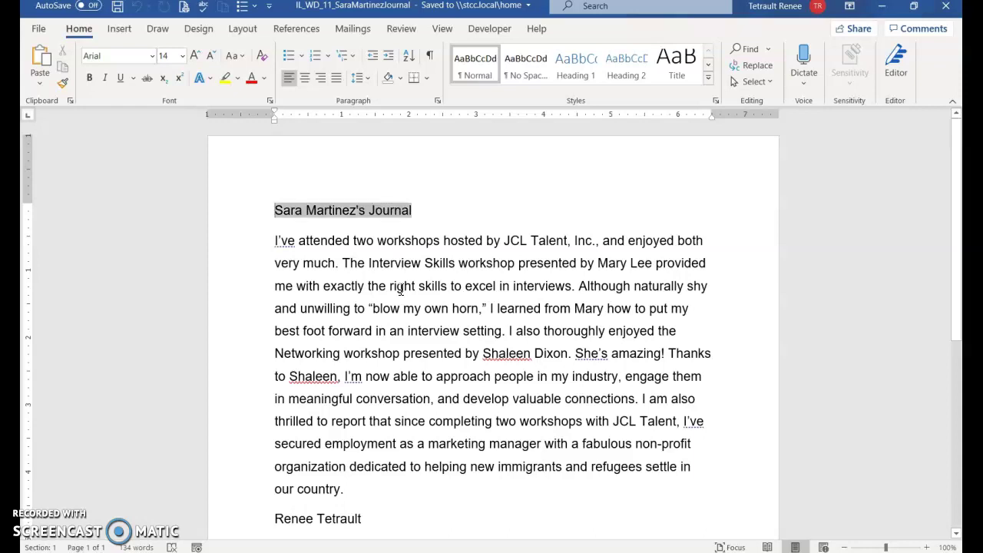
pyautogui.click(400, 289)
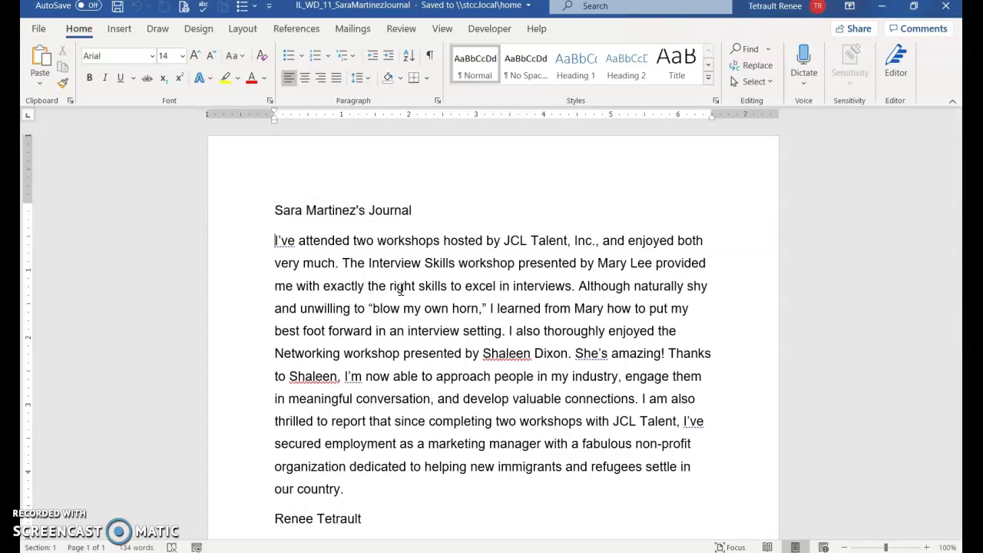
# Run the edited FormatJournals macro and enter the student's name followed by Journal in the fill-in box.
pyautogui.hotkey('ctrl', 'shift', 'j')
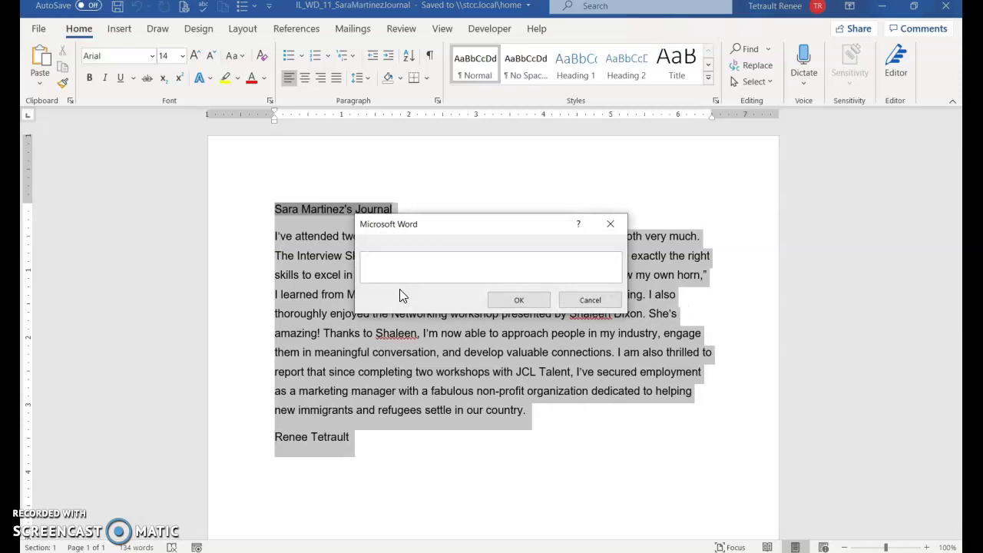
pyautogui.write('Sara Marintez')
pyautogui.write('Journal')
pyautogui.click(503, 301)
pyautogui.click(411, 304)
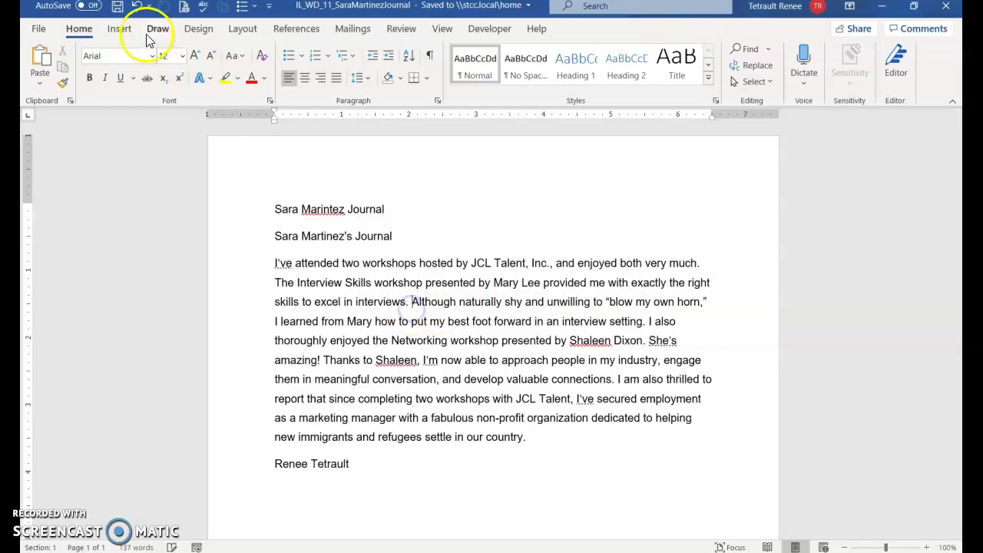